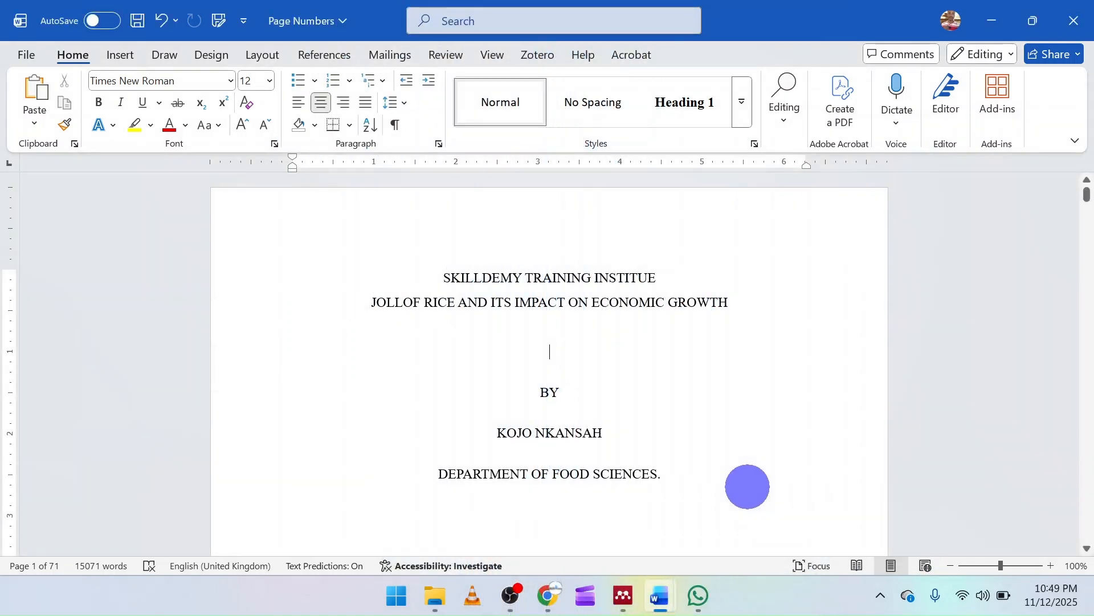
Insert the Plain Number 2 page number at the bottom of the pages and leave the footer
scroll(747, 486, down, 5)
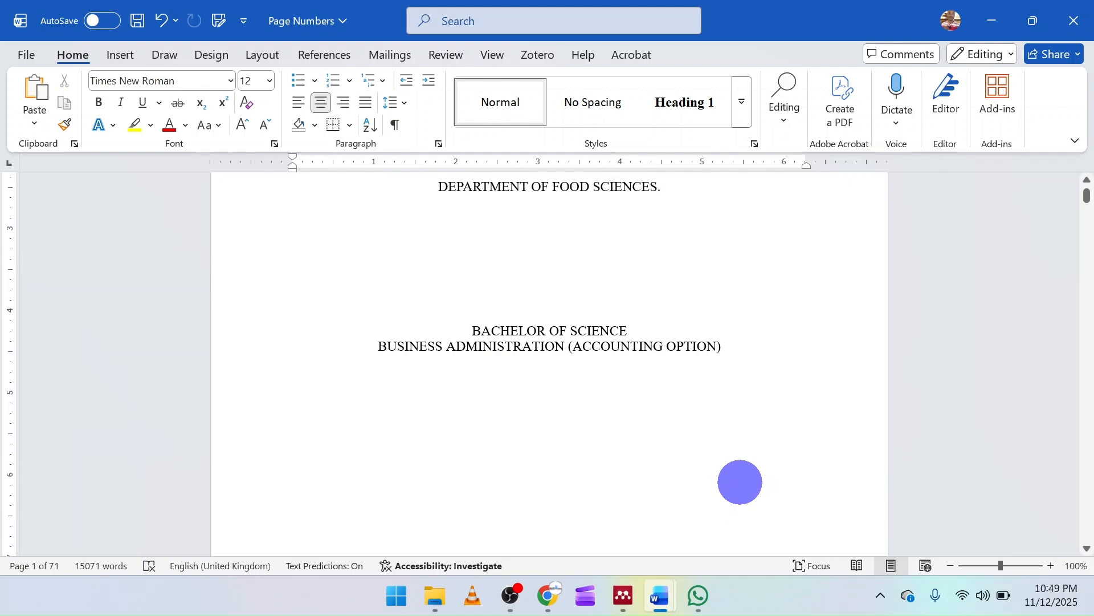
scroll(712, 456, down, 10)
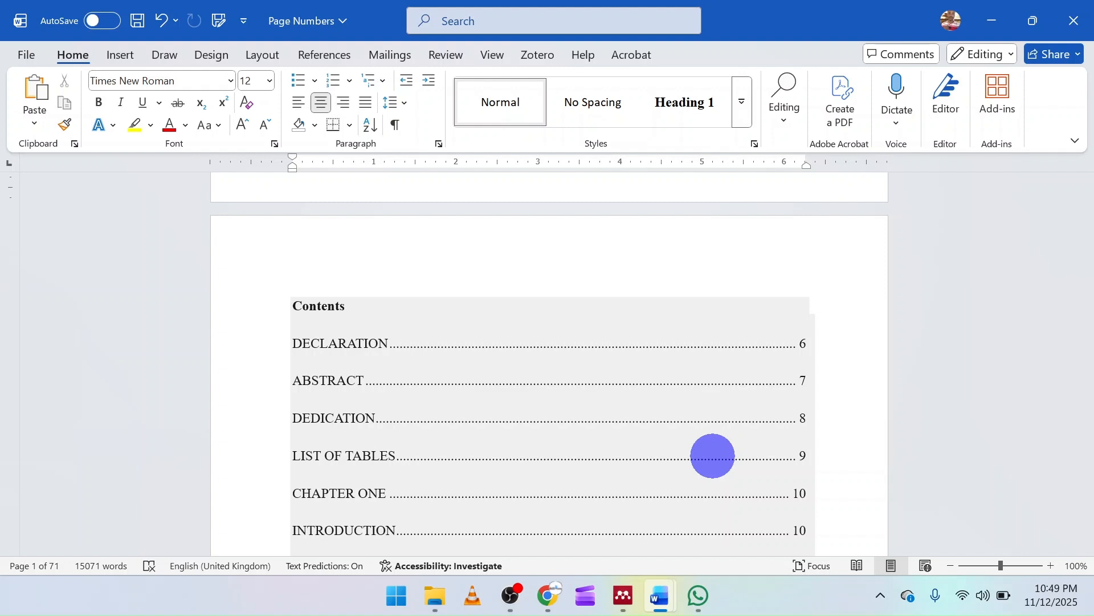
click(120, 55)
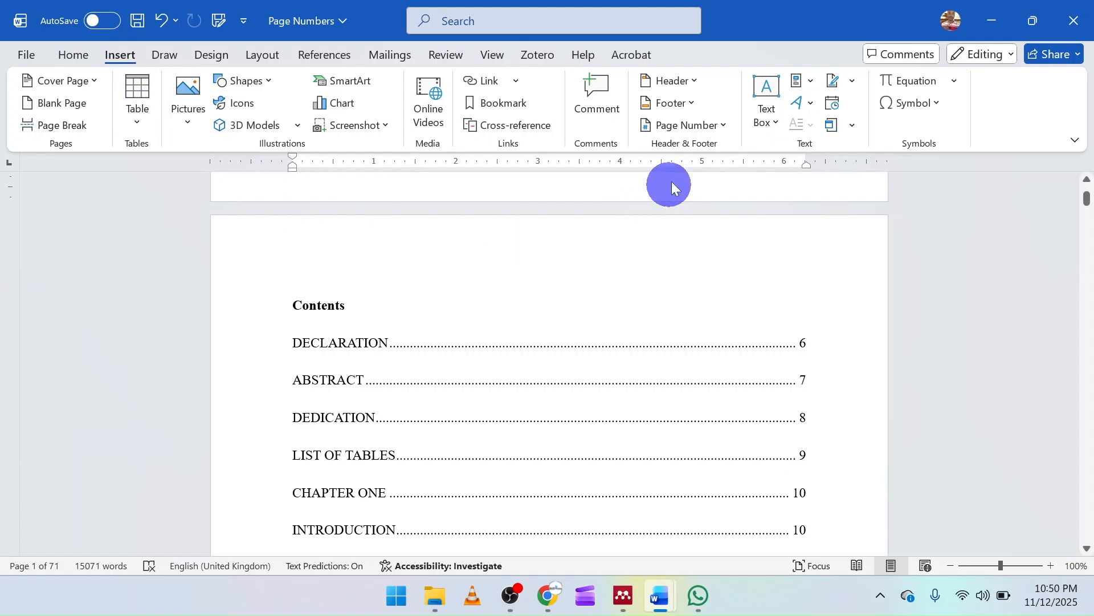
click(723, 125)
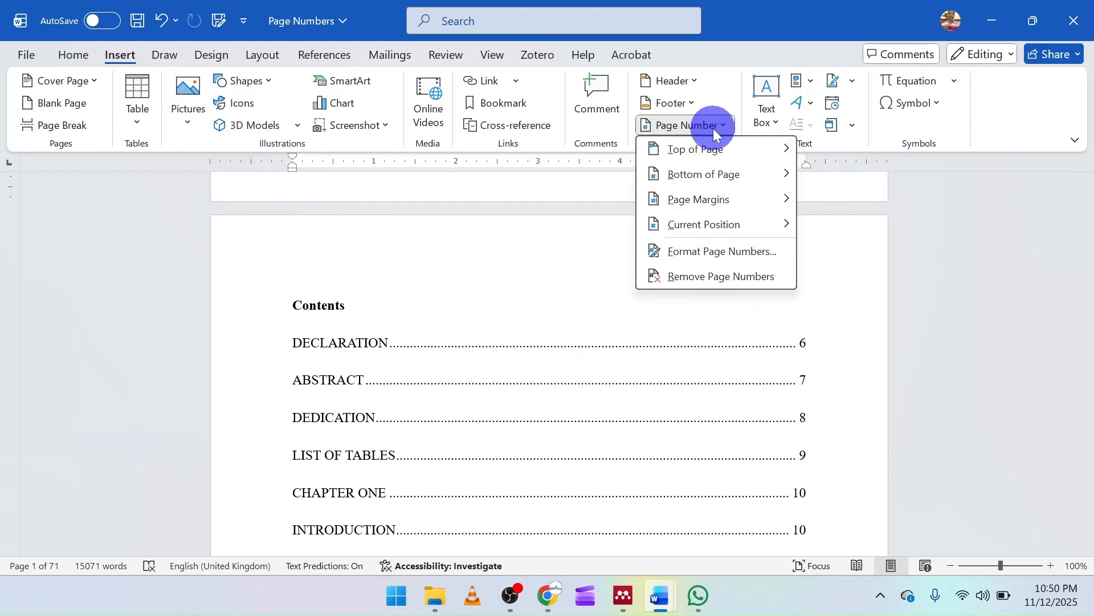
click(720, 175)
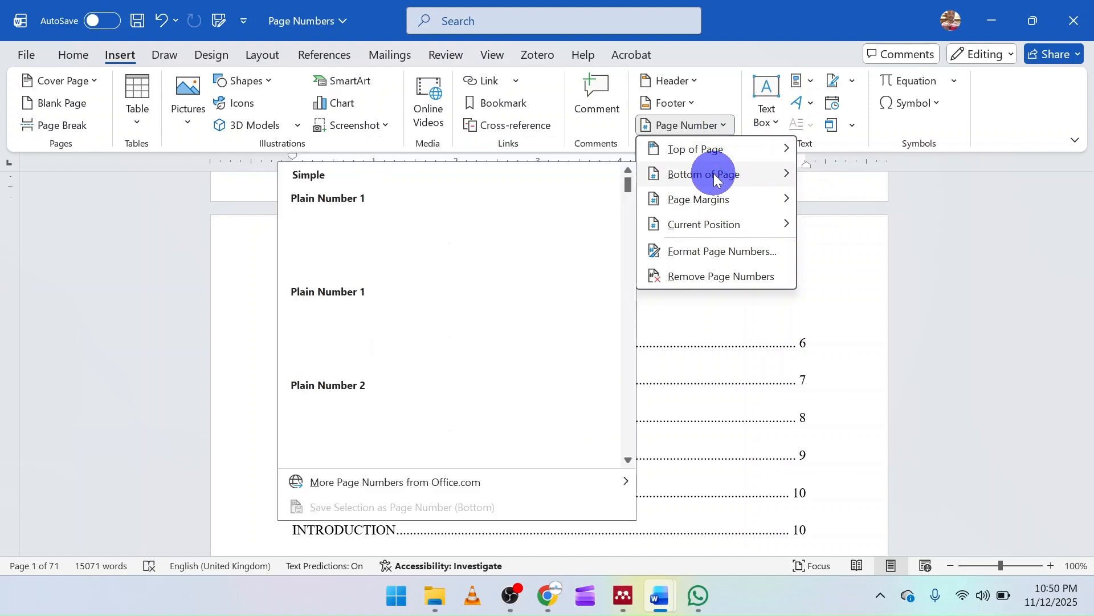
click(466, 425)
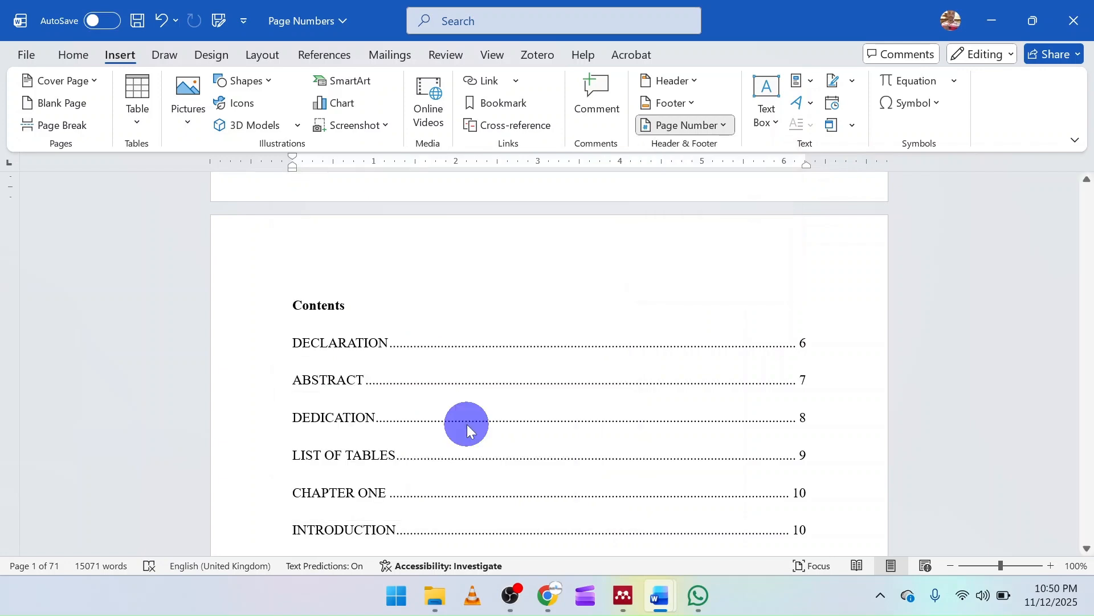
scroll(511, 406, up, 4)
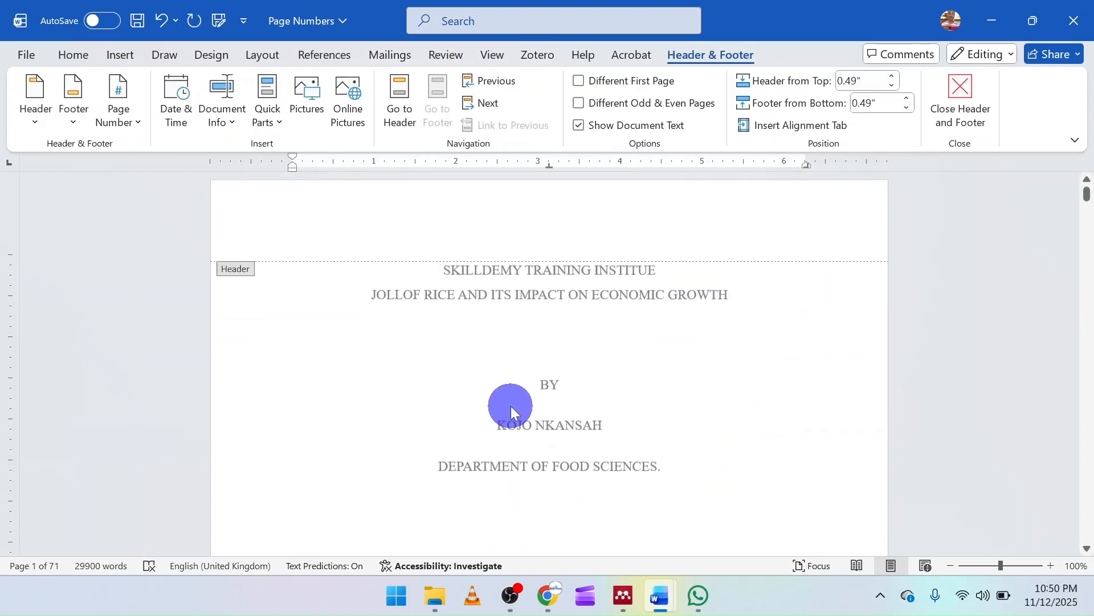
click(947, 104)
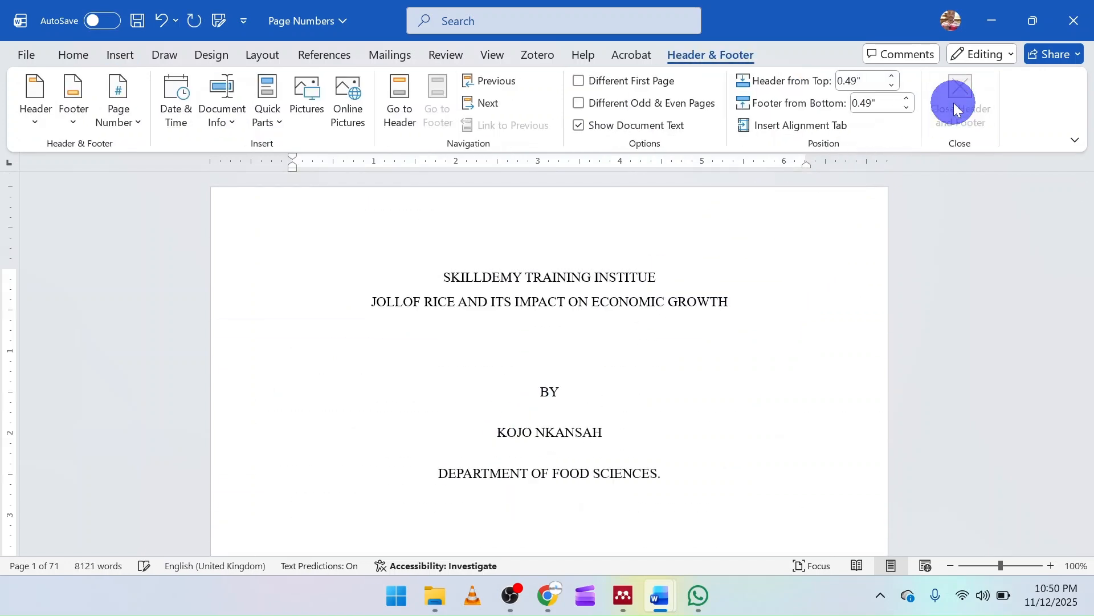
Format the page numbers as lowercase Roman numerals (i, ii, iii, …), starting at i
scroll(612, 393, down, 2)
scroll(614, 395, down, 15)
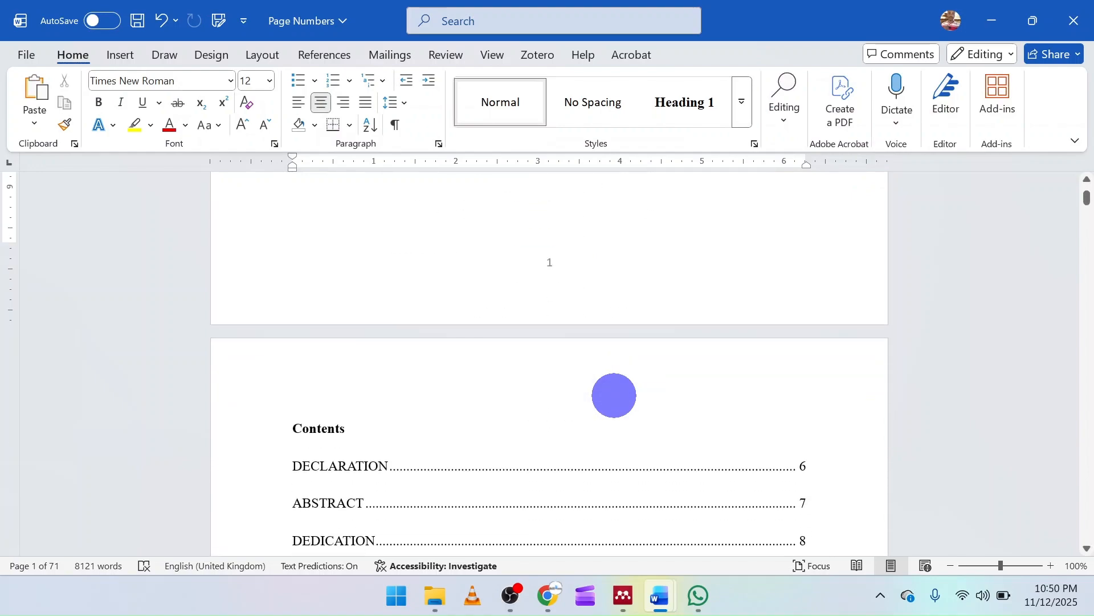
scroll(614, 395, down, 20)
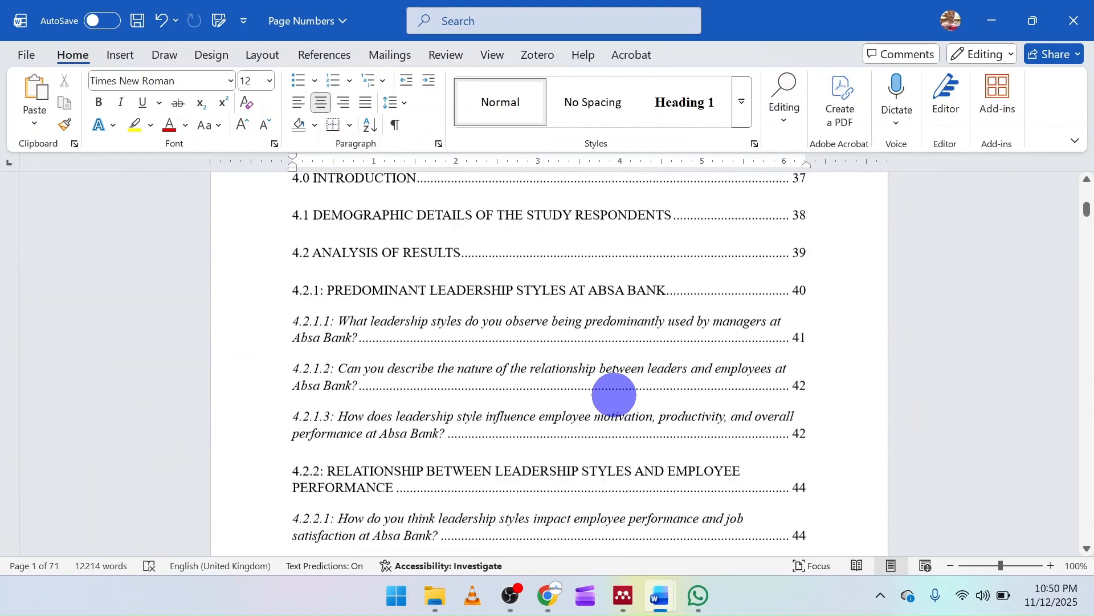
scroll(613, 394, down, 3)
scroll(614, 395, up, 15)
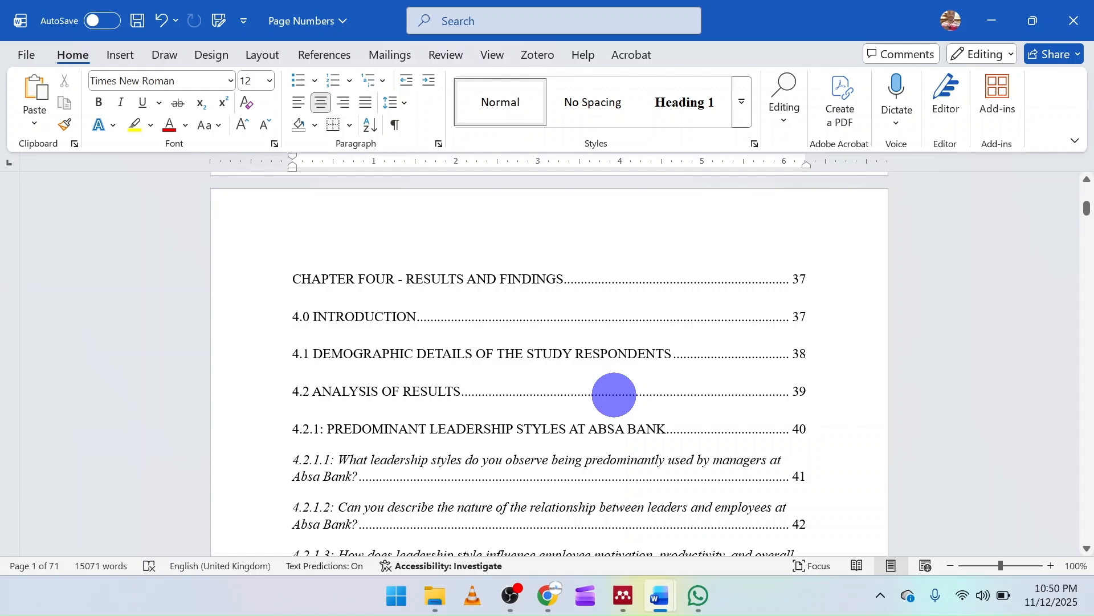
scroll(614, 394, up, 10)
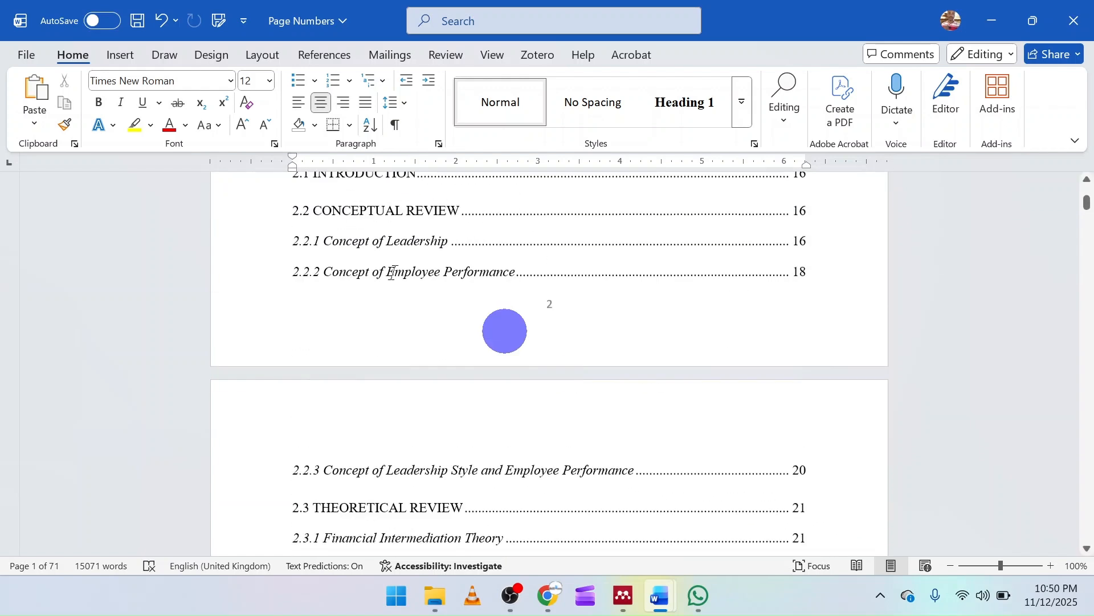
click(120, 54)
click(649, 254)
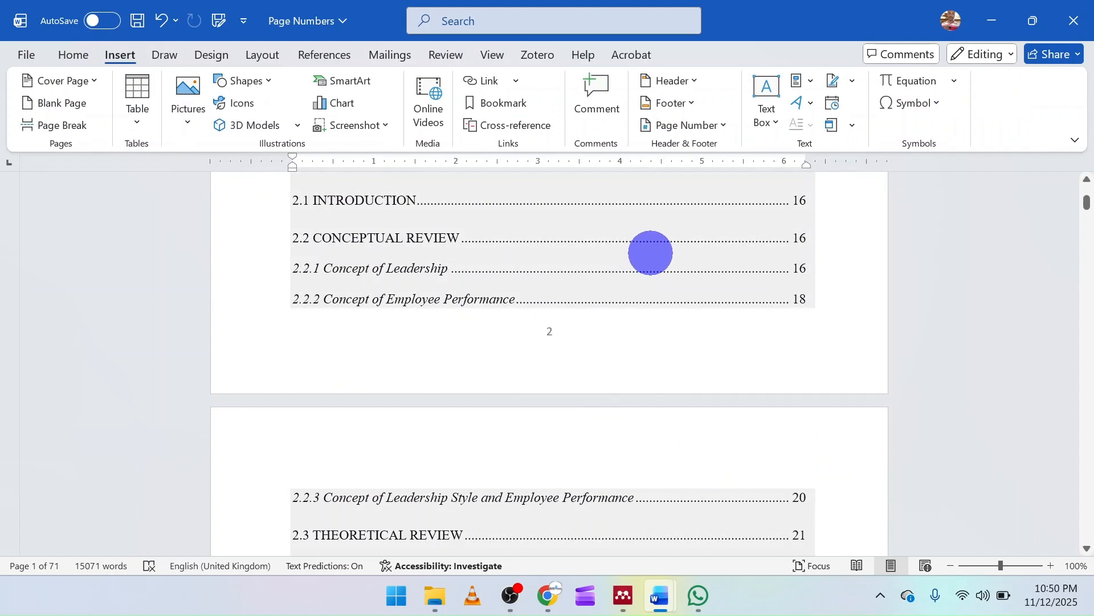
click(720, 126)
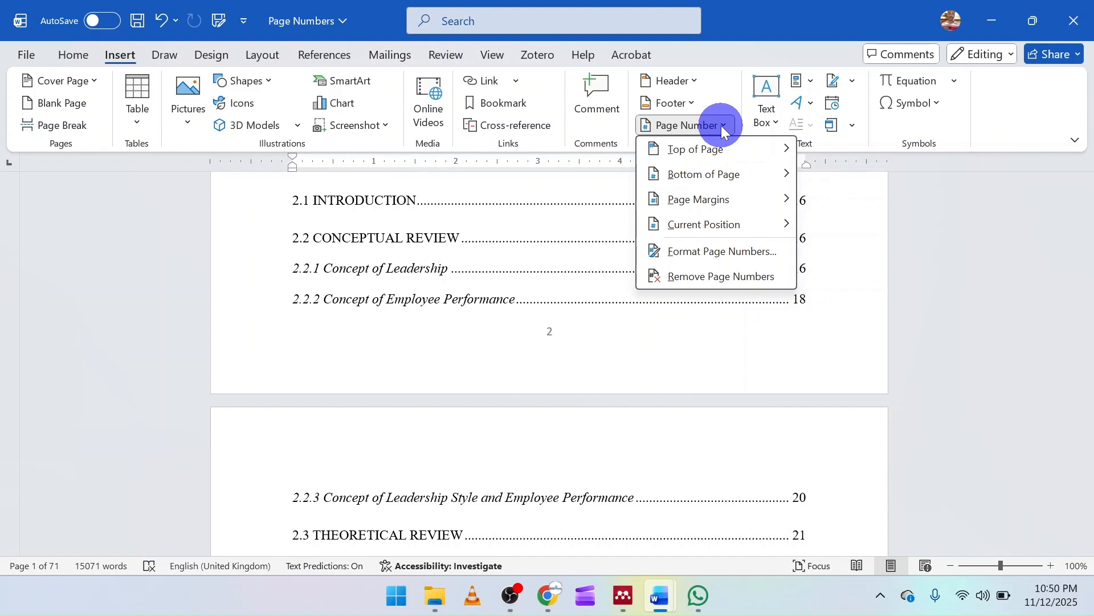
click(713, 255)
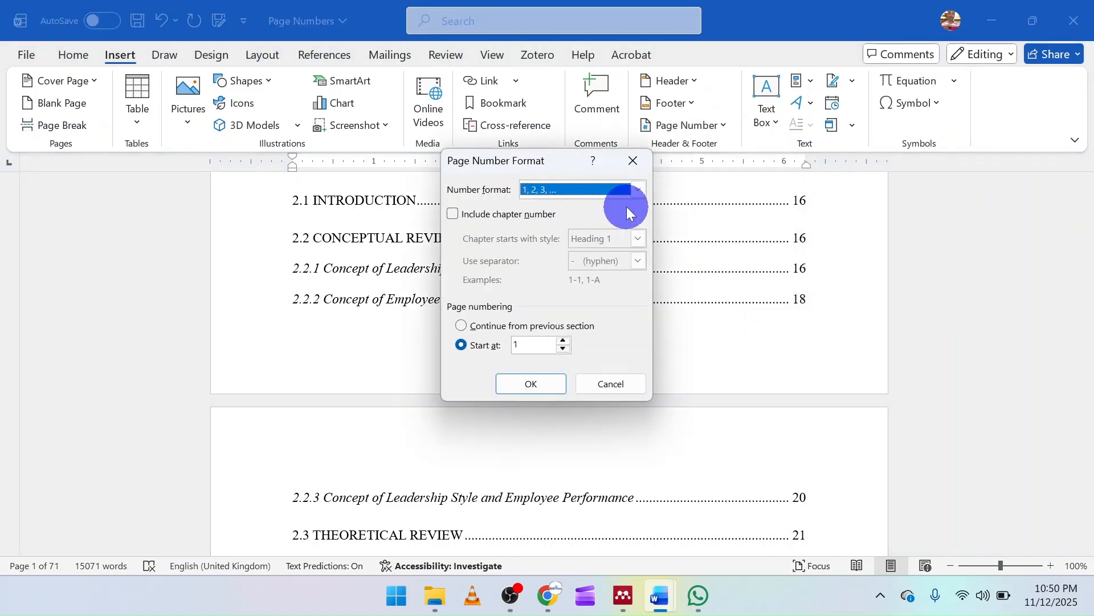
click(637, 192)
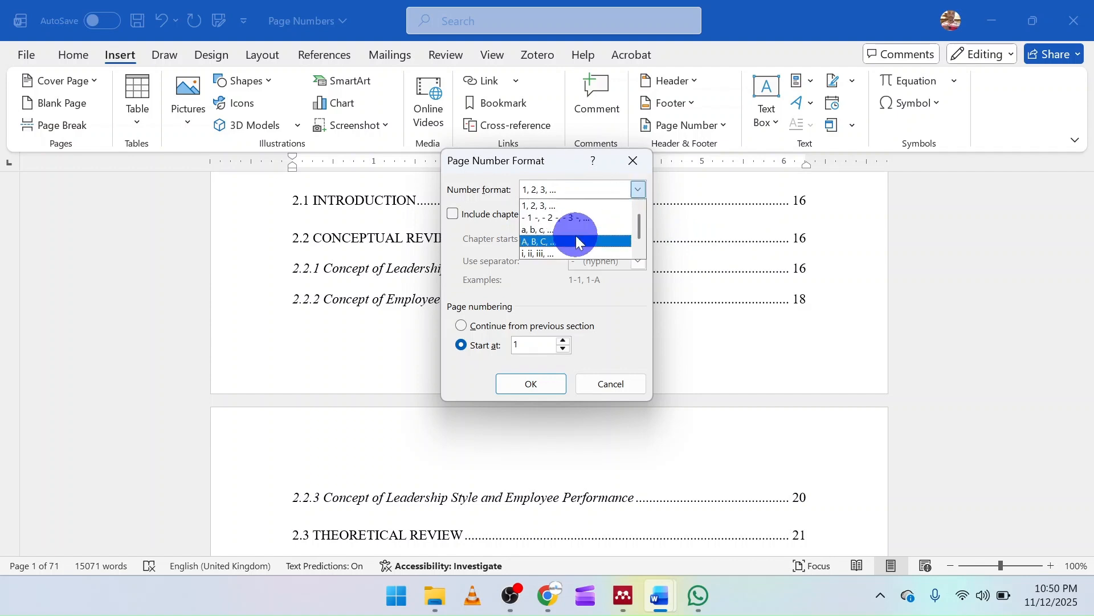
click(565, 254)
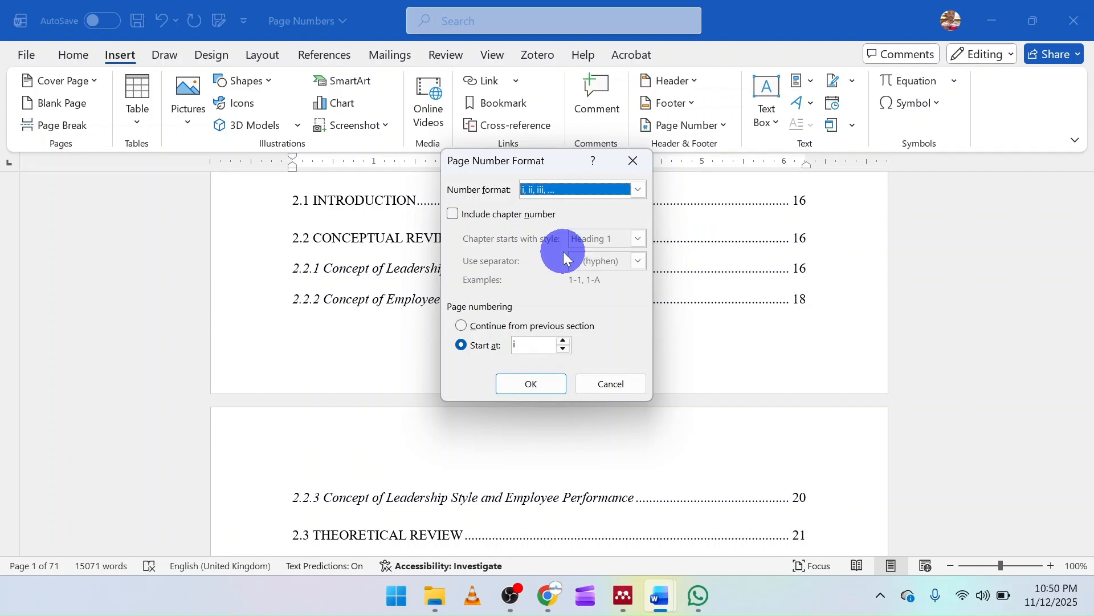
click(480, 344)
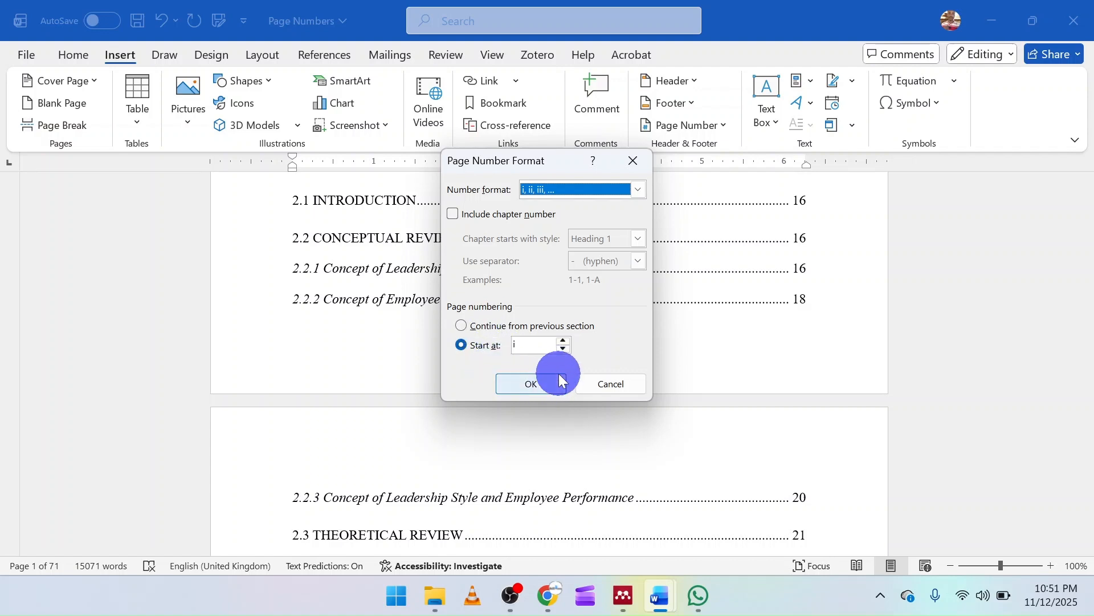
click(530, 383)
Examine the footer page numbers from the cover page through the List of Tables to the start of Chapter One
scroll(558, 360, down, 15)
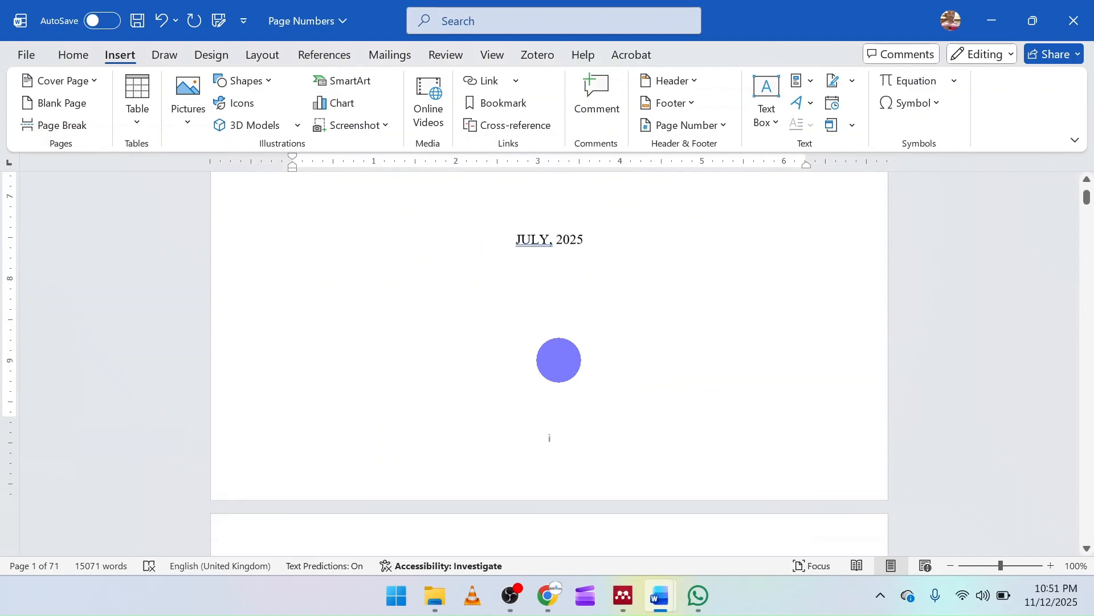
scroll(559, 360, down, 20)
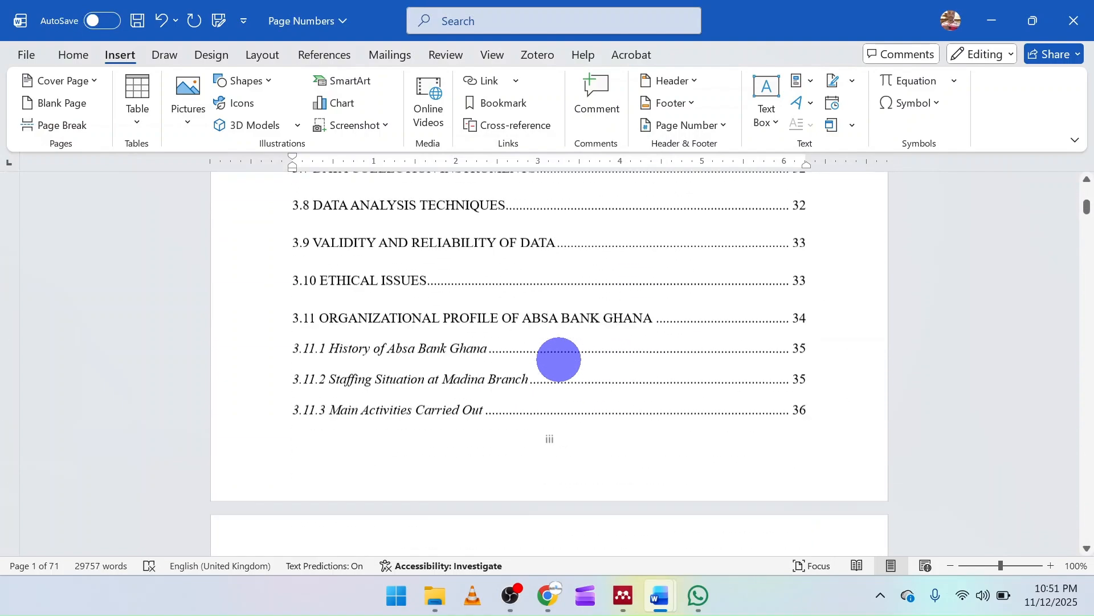
scroll(559, 360, down, 20)
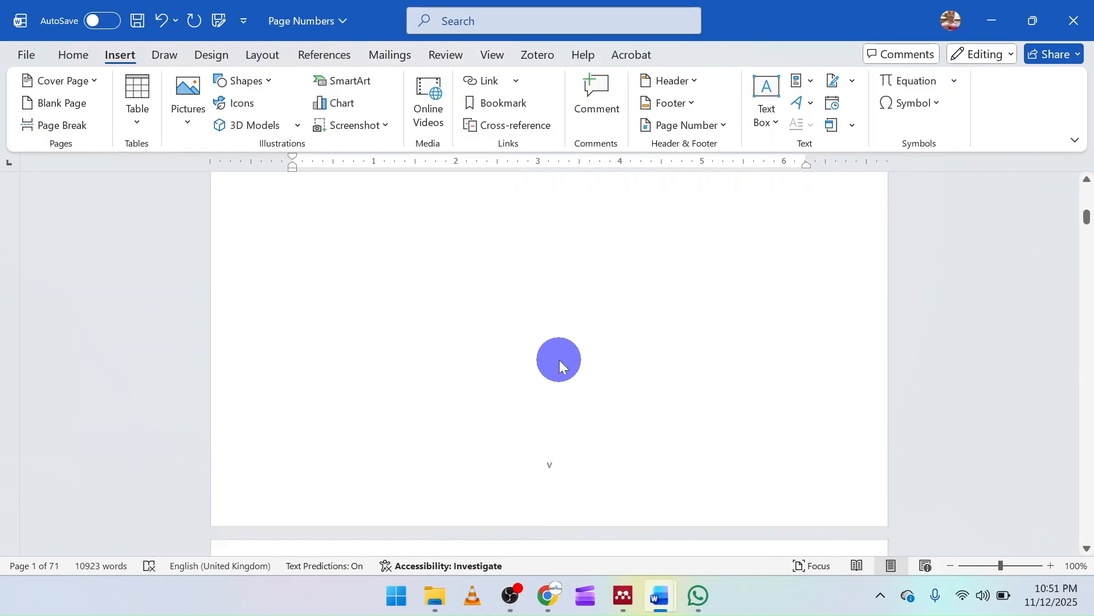
scroll(559, 360, down, 20)
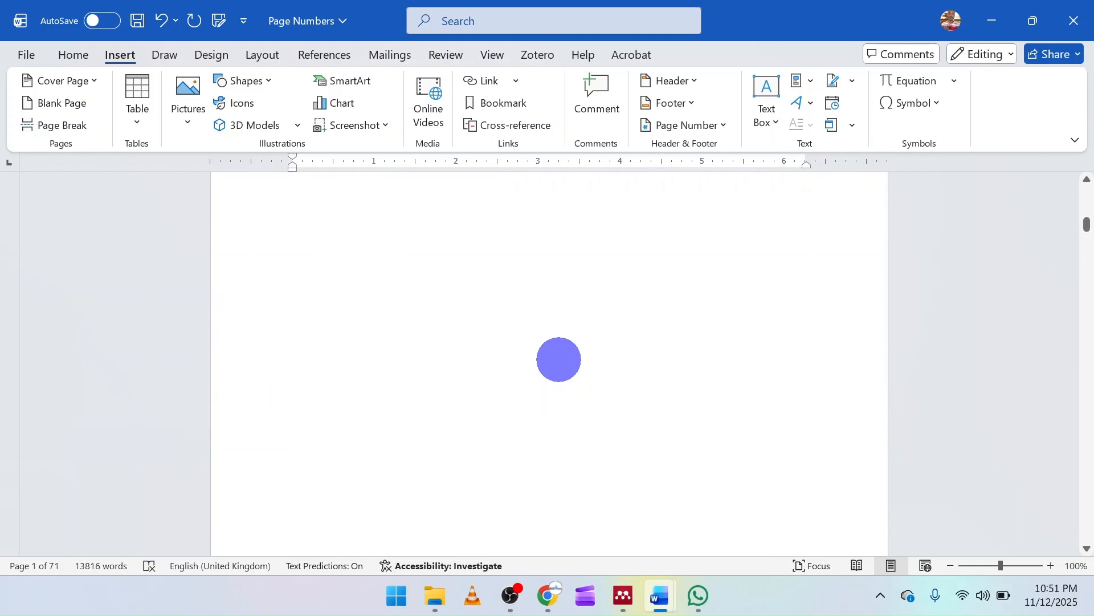
scroll(559, 360, down, 12)
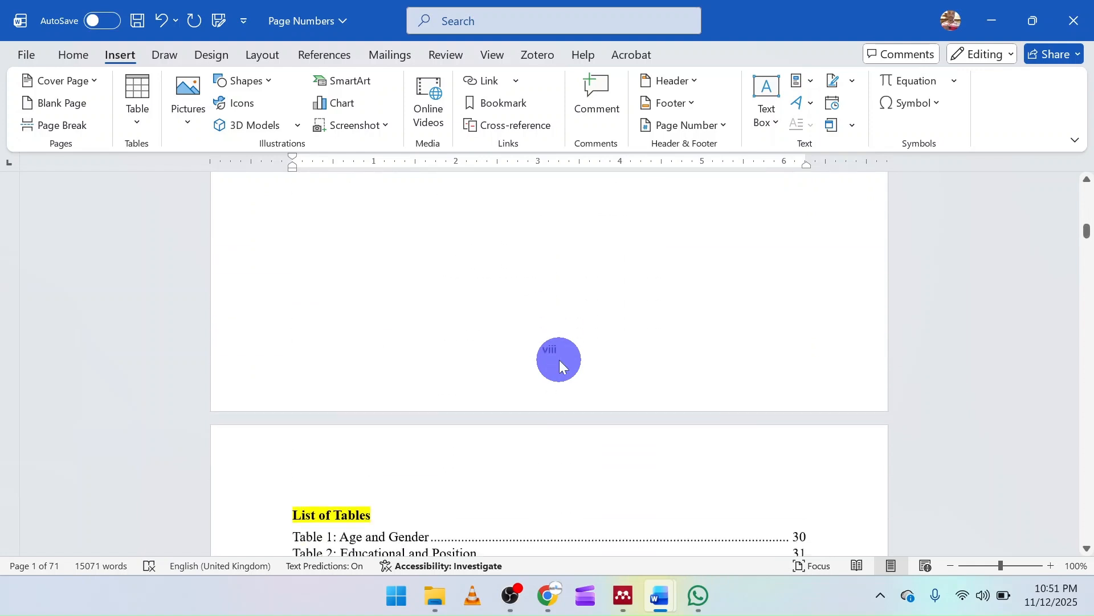
scroll(559, 360, down, 12)
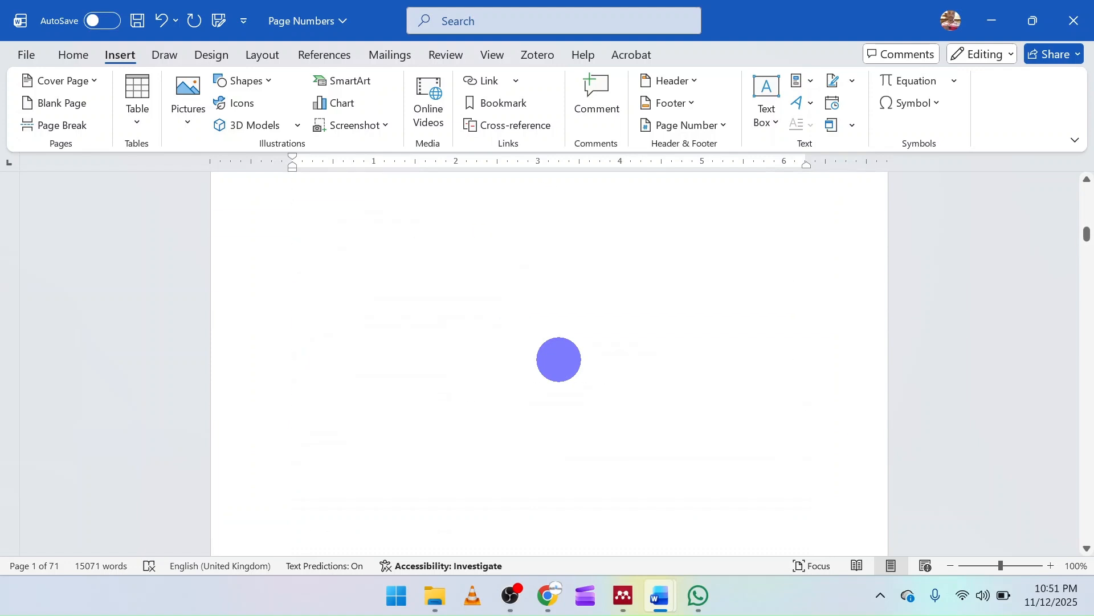
scroll(559, 360, down, 4)
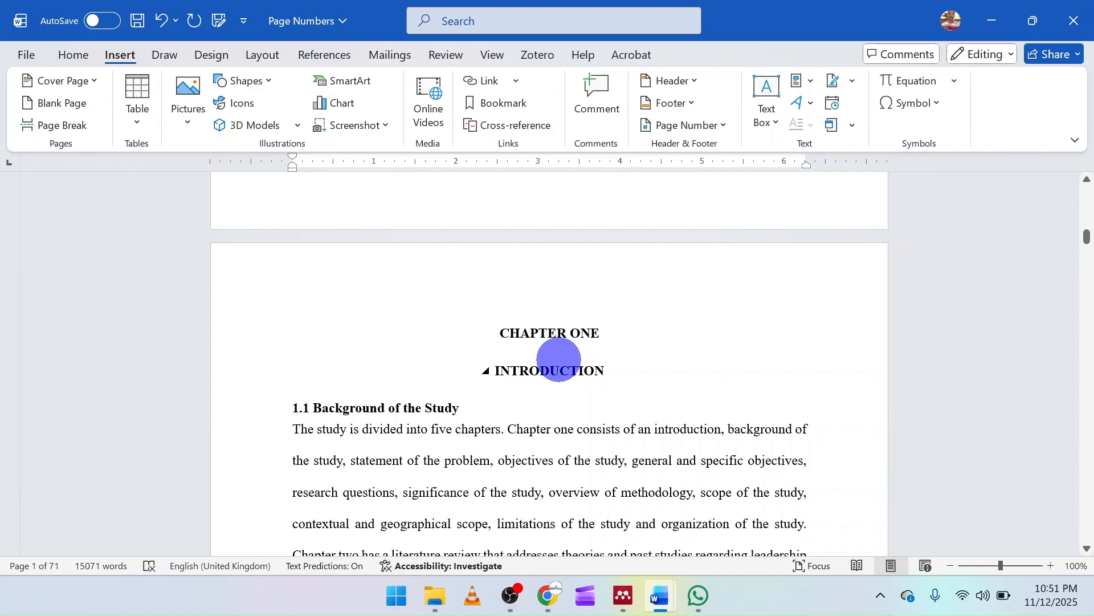
scroll(559, 360, down, 20)
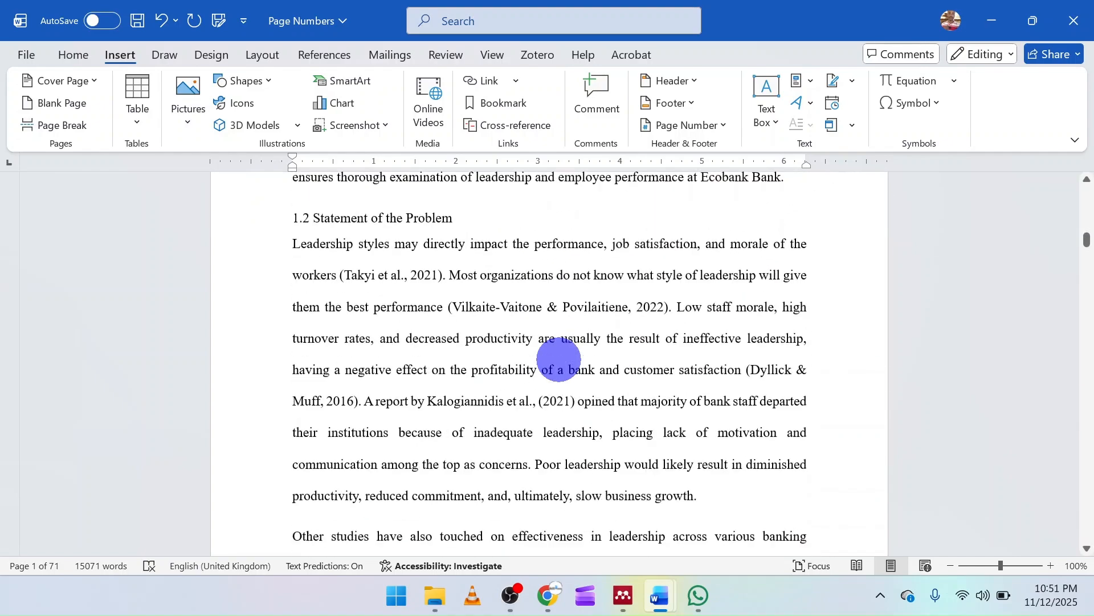
scroll(560, 360, up, 20)
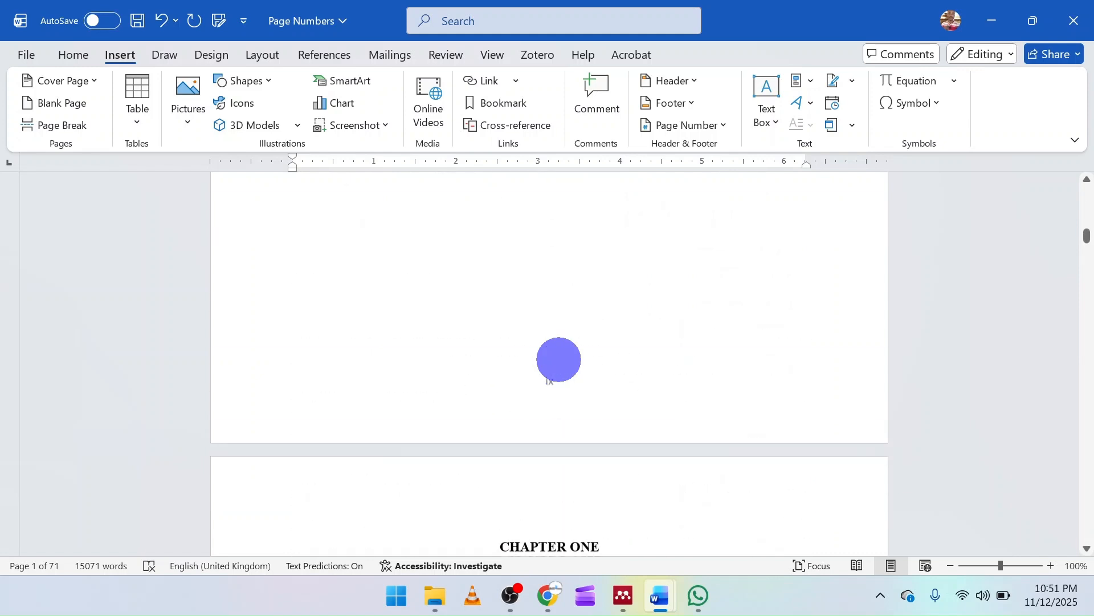
scroll(559, 359, up, 10)
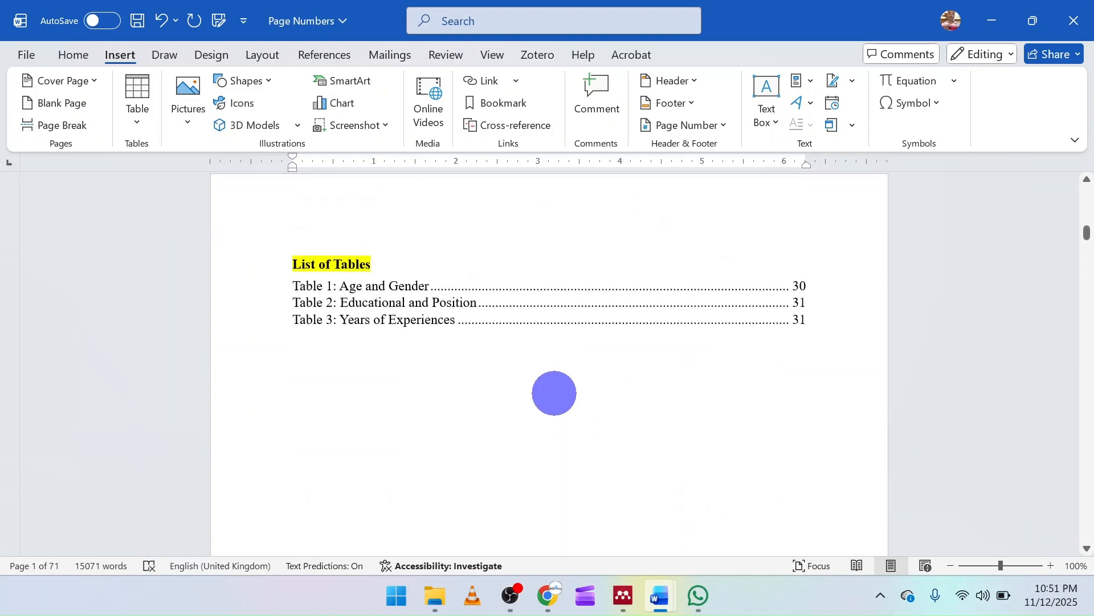
Insert a Next Page section break at the end of the List of Tables page and delete the empty line above CHAPTER ONE
scroll(554, 407, down, 3)
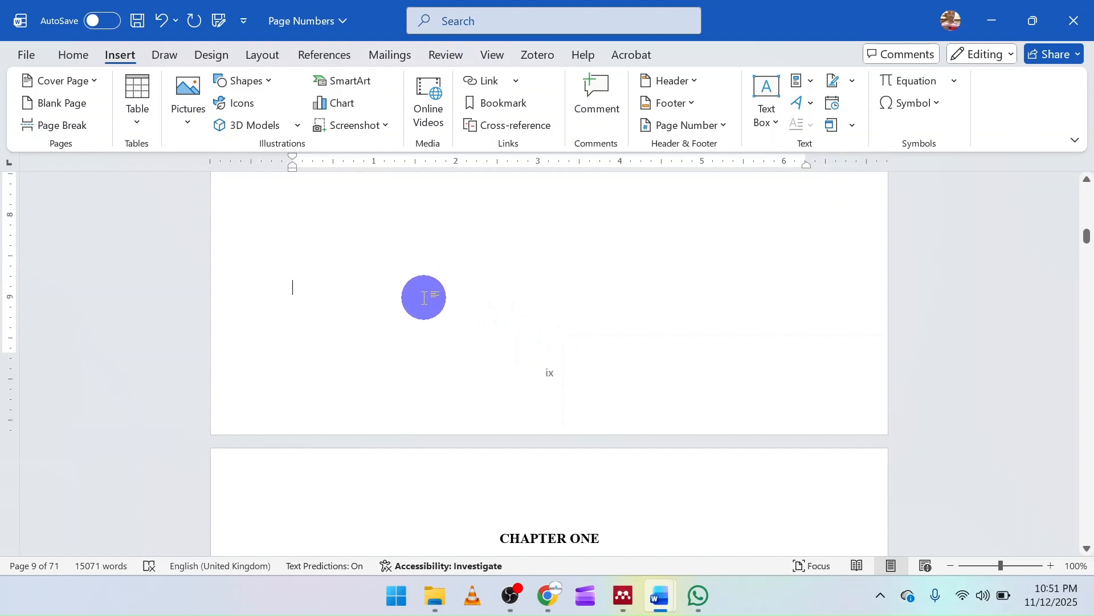
click(209, 59)
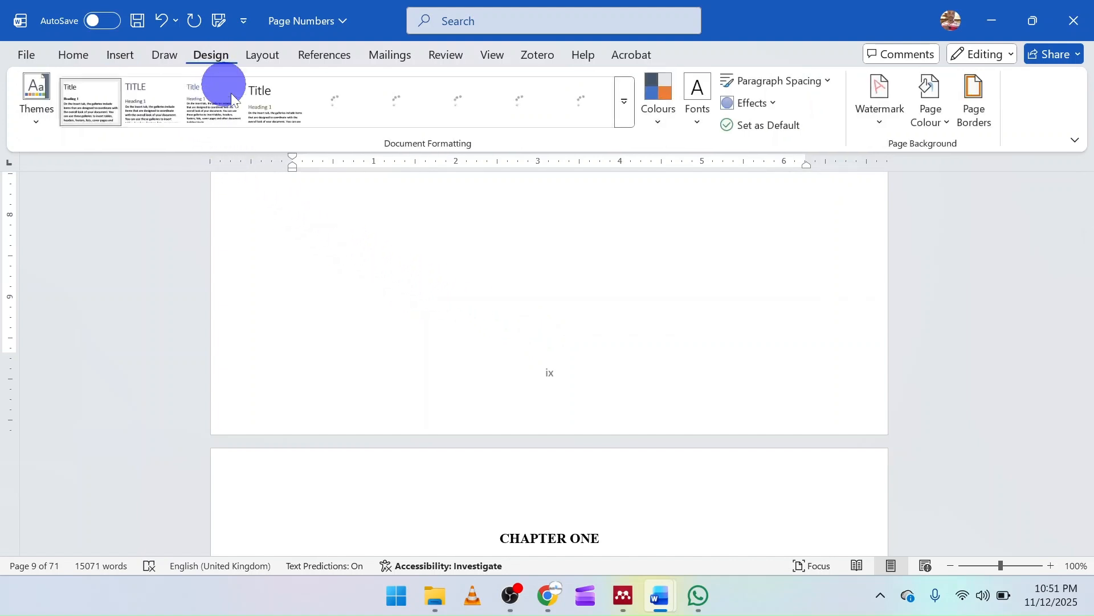
click(254, 53)
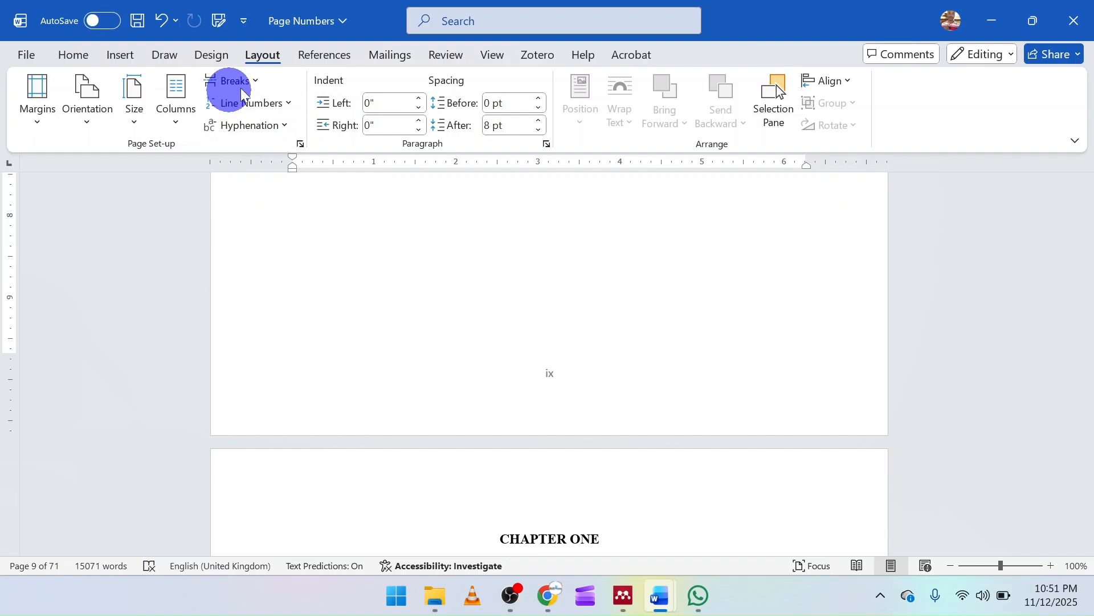
click(259, 80)
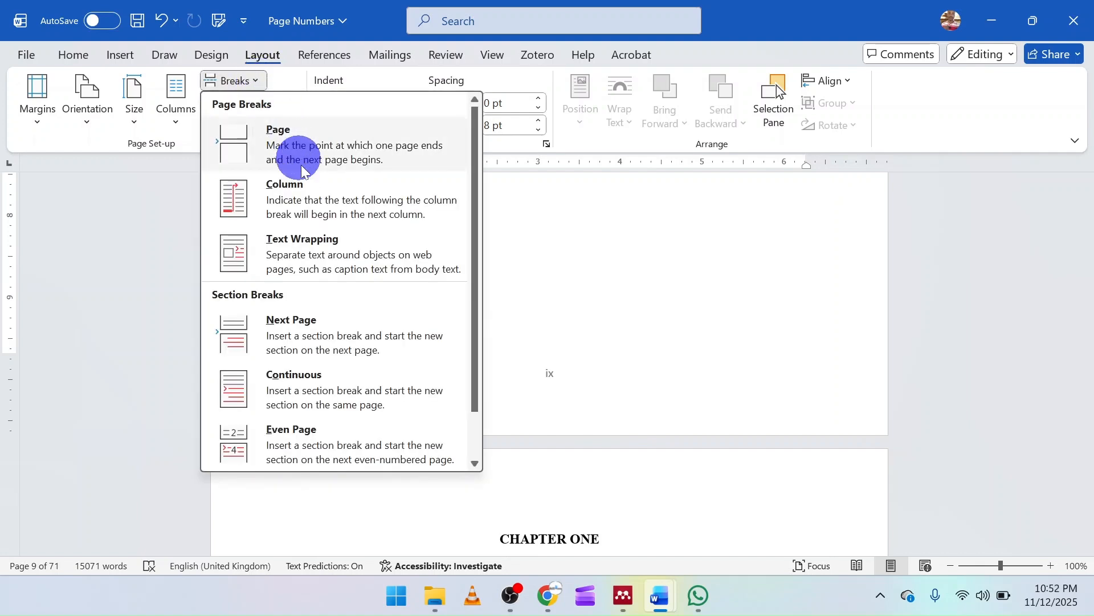
click(301, 336)
scroll(364, 364, down, 2)
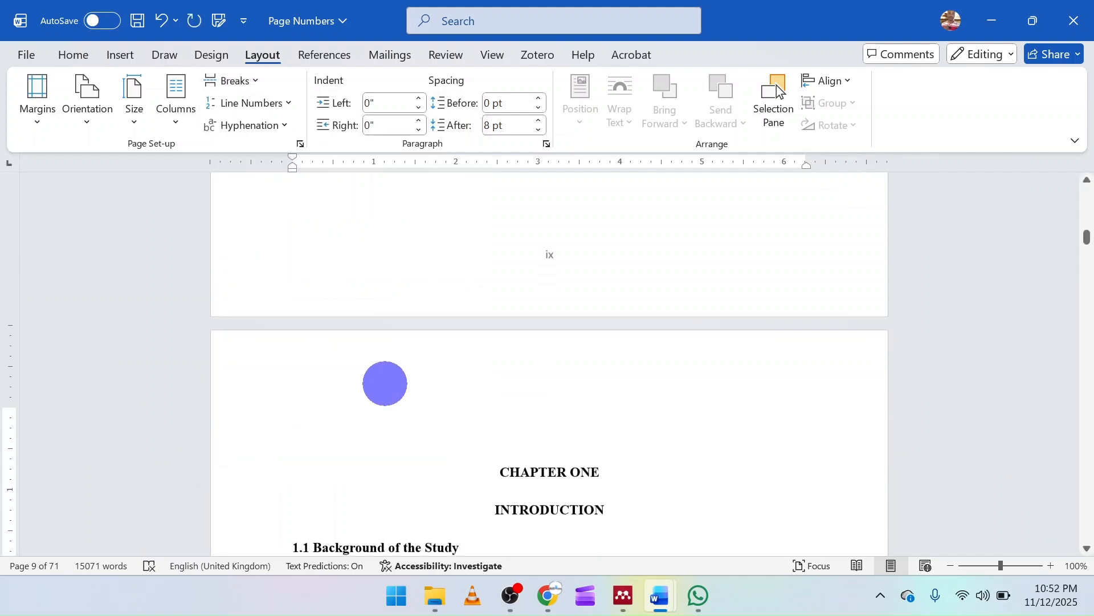
key(Delete)
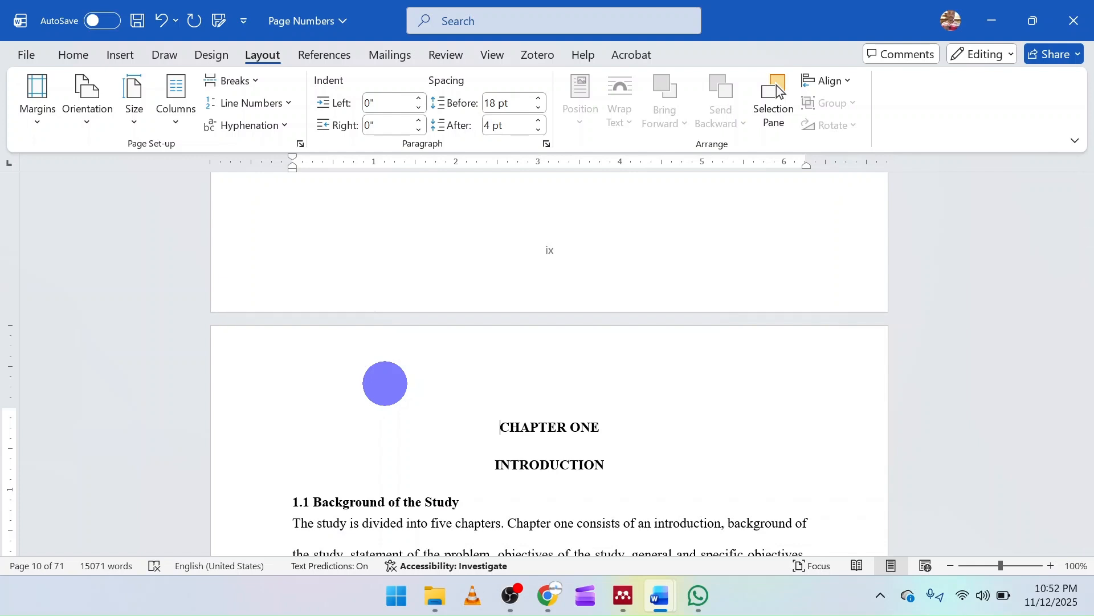
click(73, 56)
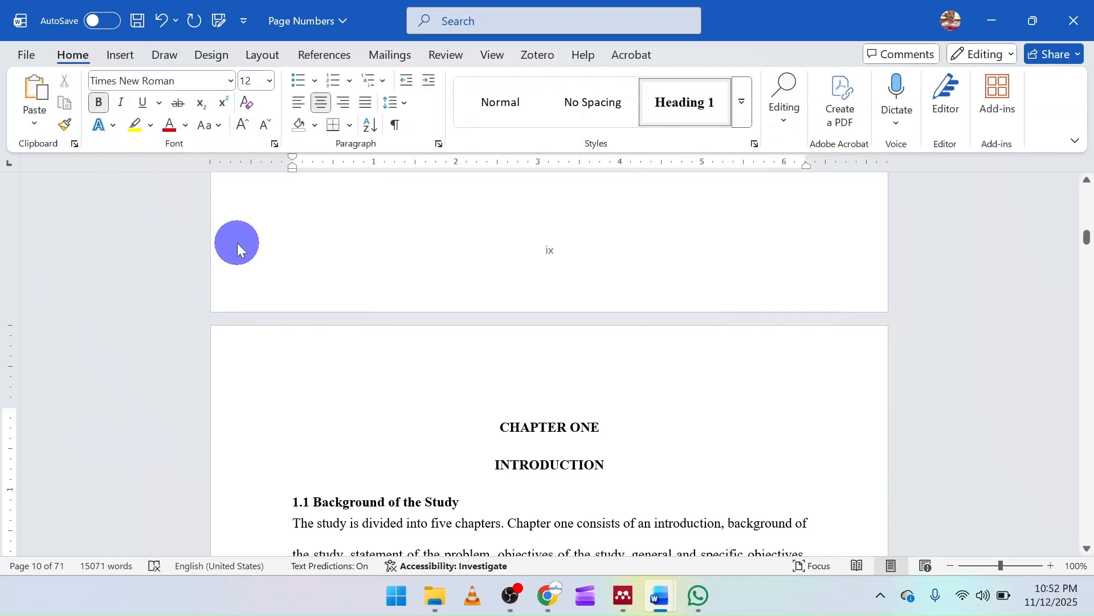
Show the formatting marks to check the section break at the end of the List of Tables page, and hide them again
click(394, 128)
scroll(482, 338, up, 5)
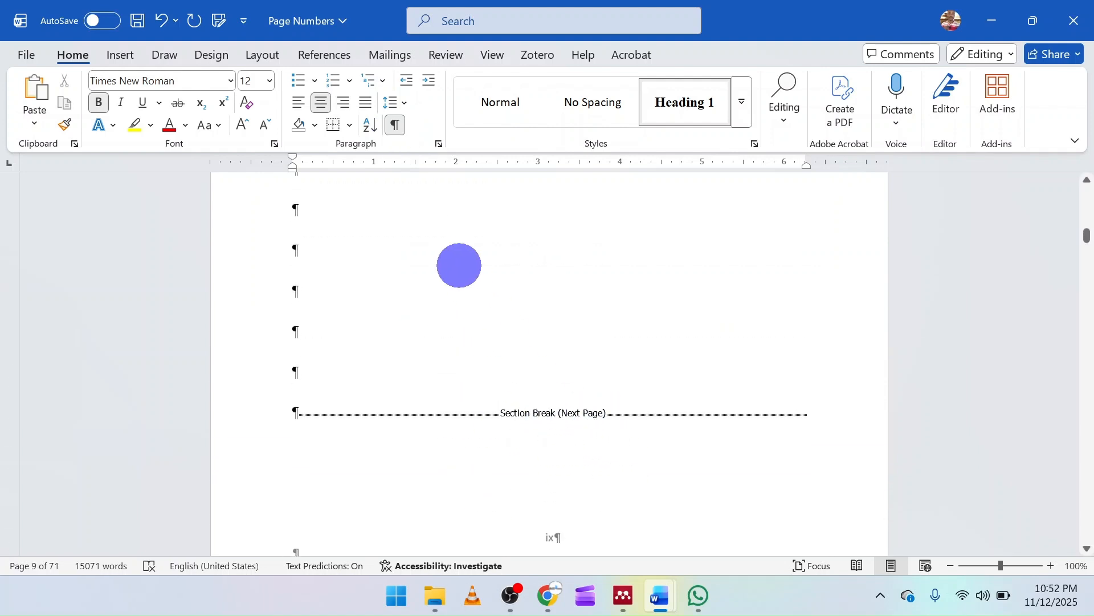
click(393, 125)
Examine the footer page numbers on the first pages of Chapter One
scroll(530, 366, down, 10)
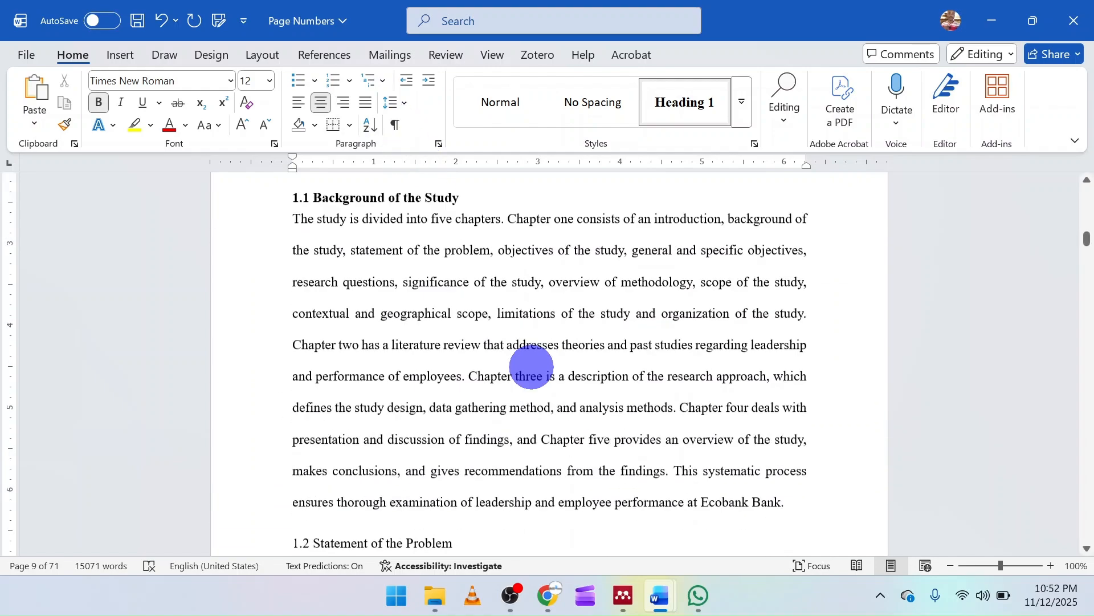
scroll(530, 366, down, 15)
scroll(530, 367, up, 6)
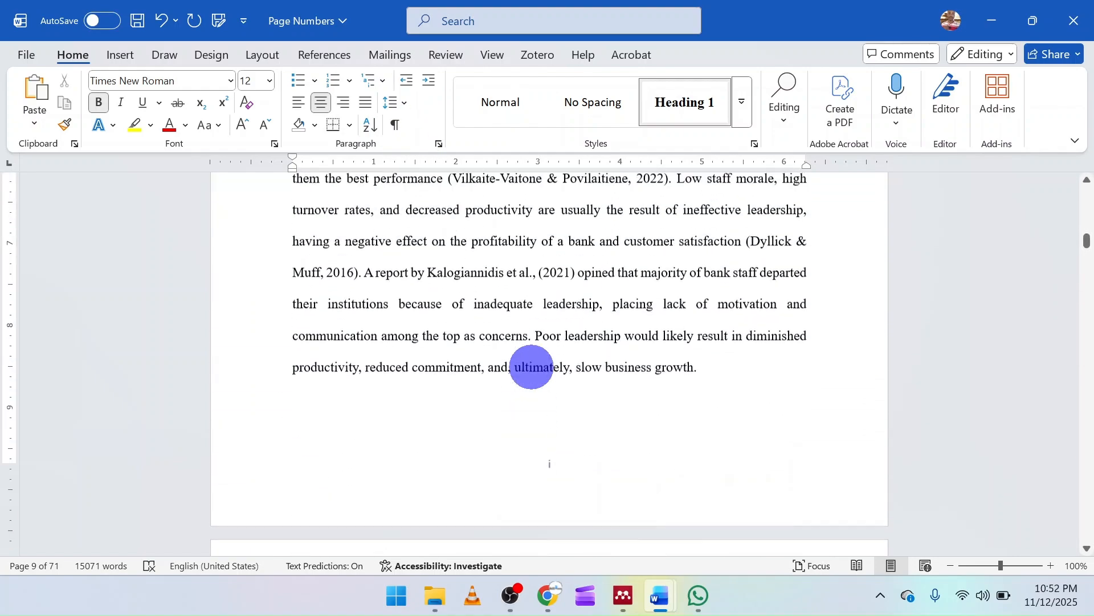
scroll(531, 366, up, 1)
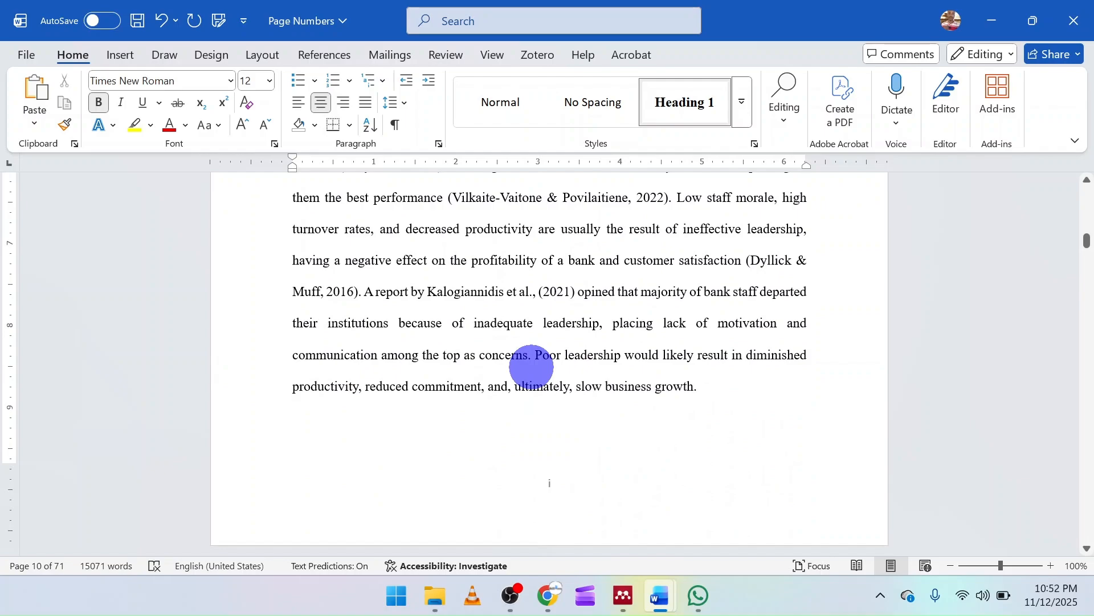
scroll(532, 366, up, 18)
scroll(532, 367, down, 7)
scroll(532, 367, down, 20)
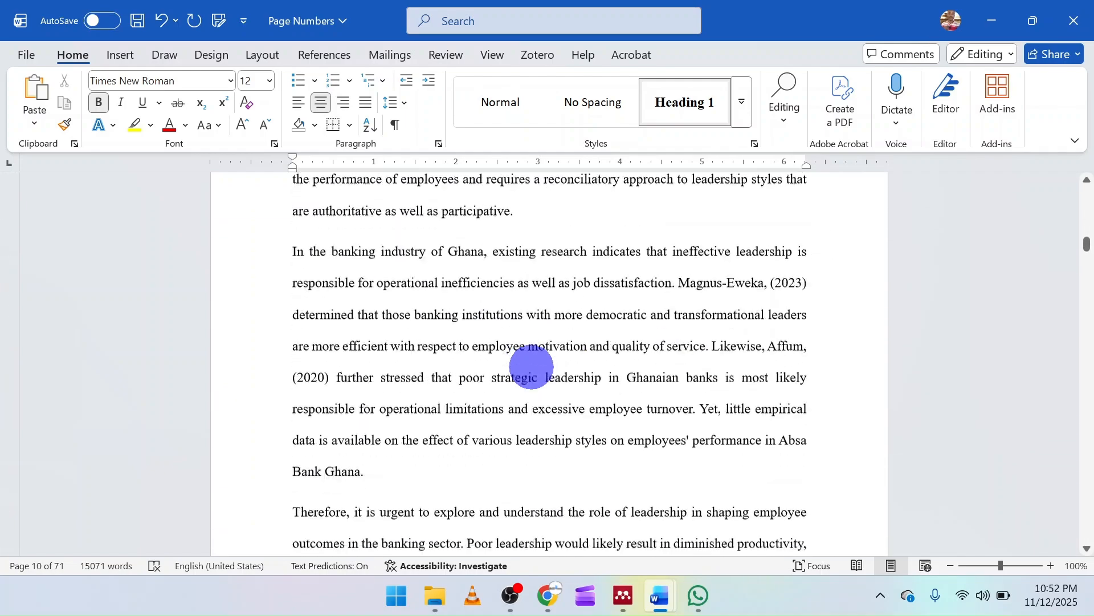
scroll(532, 367, down, 7)
scroll(532, 368, up, 20)
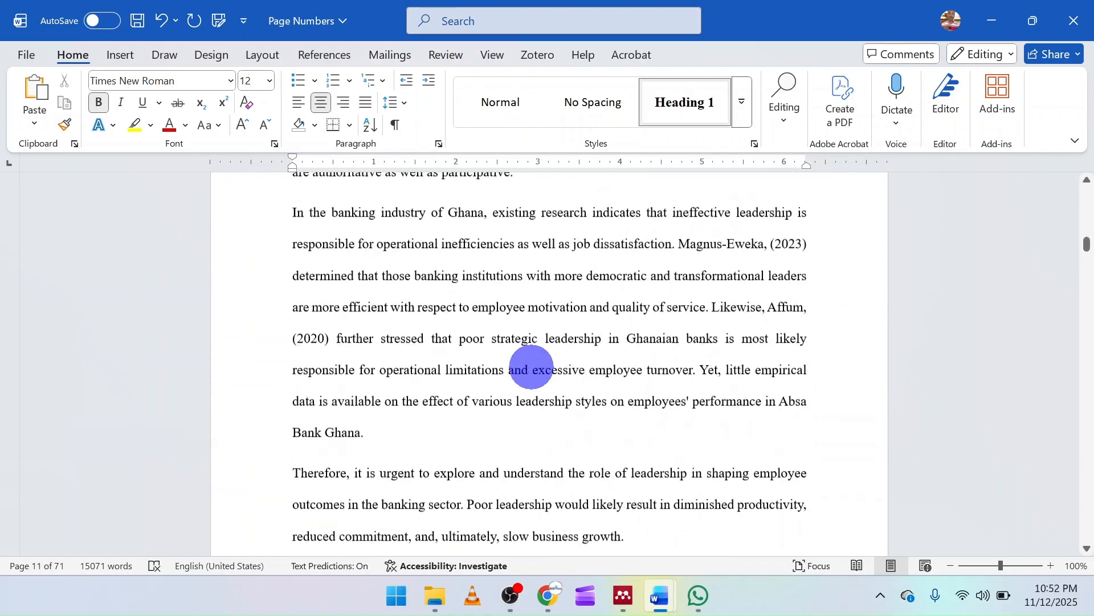
scroll(532, 367, up, 20)
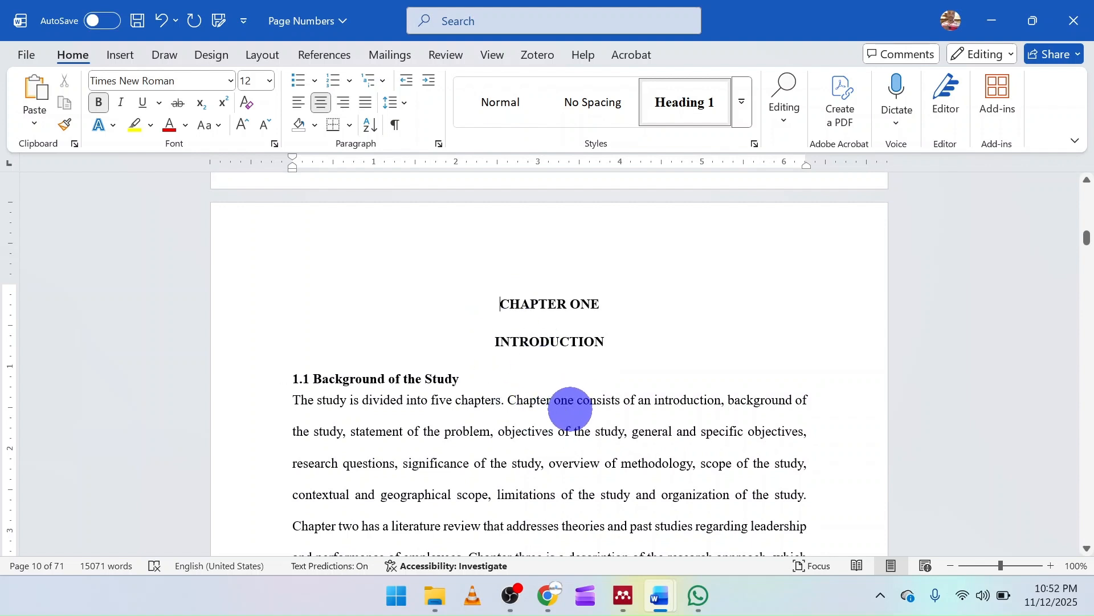
Format the page numbers of the Chapter One section as Arabic numerals (1, 2, 3, …), starting at 1
click(132, 62)
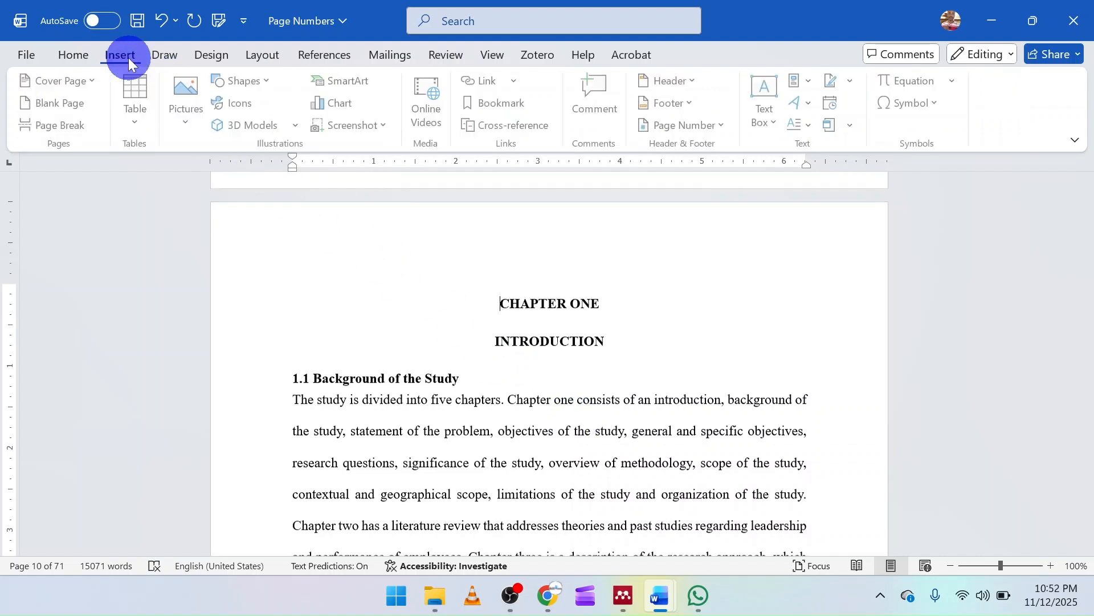
click(723, 127)
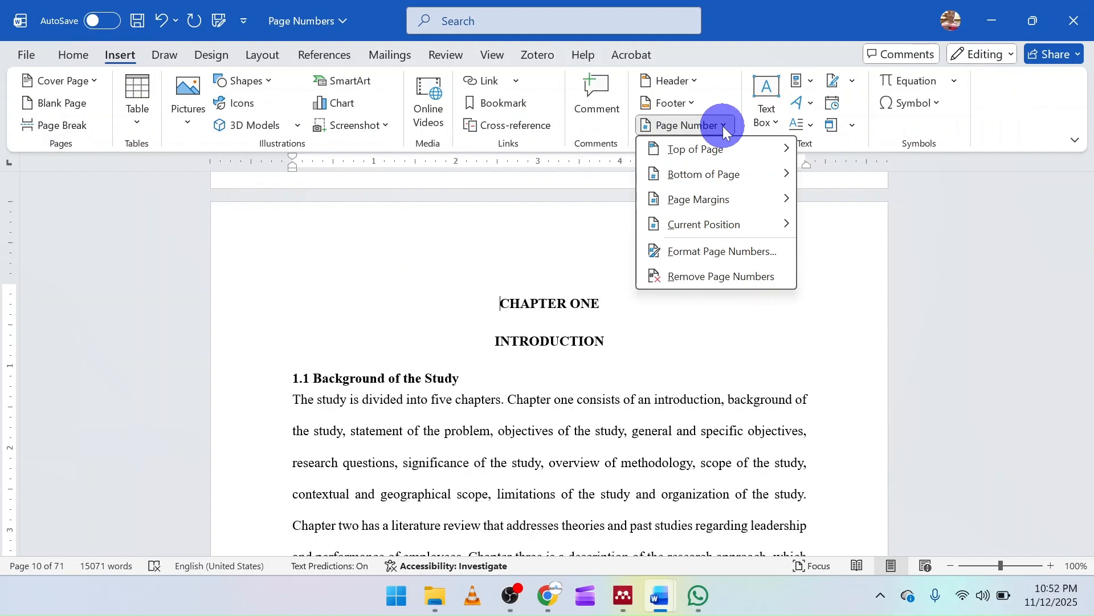
click(729, 252)
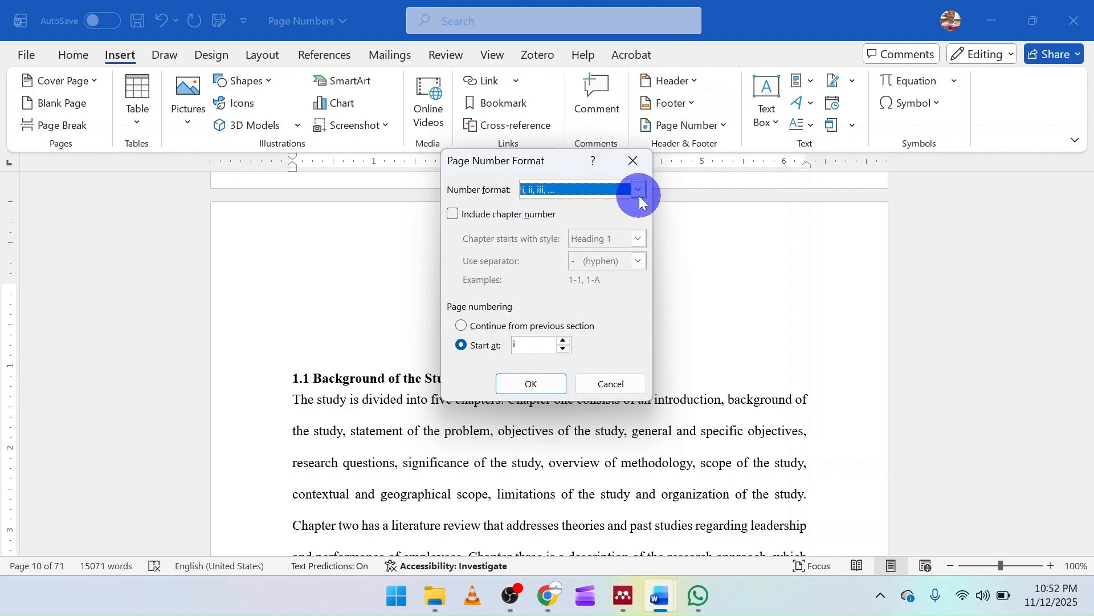
click(638, 191)
click(587, 205)
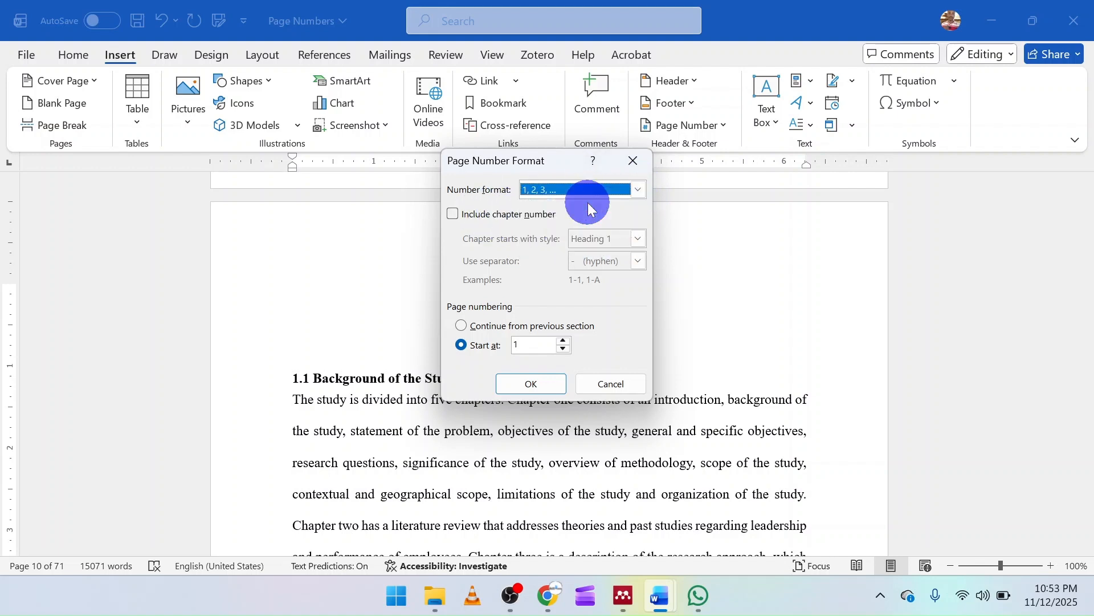
click(546, 381)
Examine the footer page numbers on the List of Tables page and on the first pages of Chapter One
scroll(529, 365, down, 15)
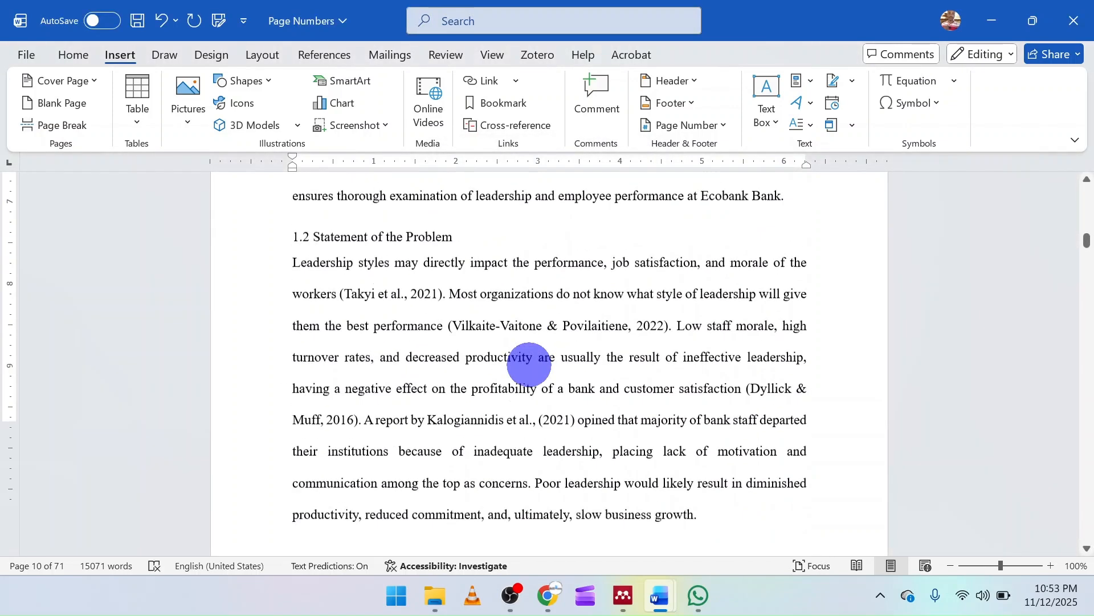
scroll(529, 365, down, 20)
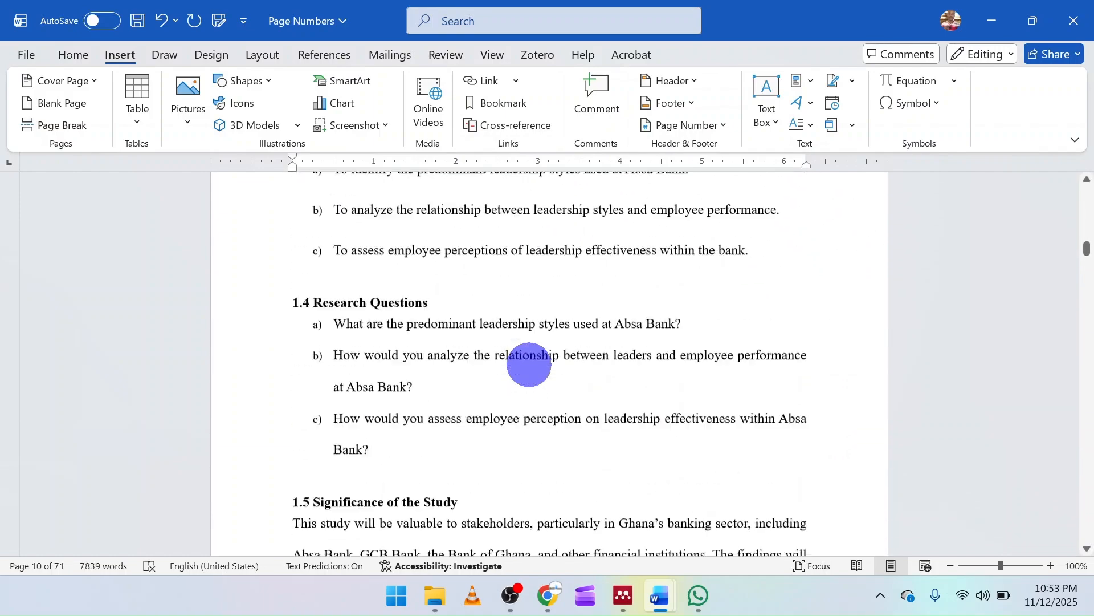
scroll(529, 365, up, 10)
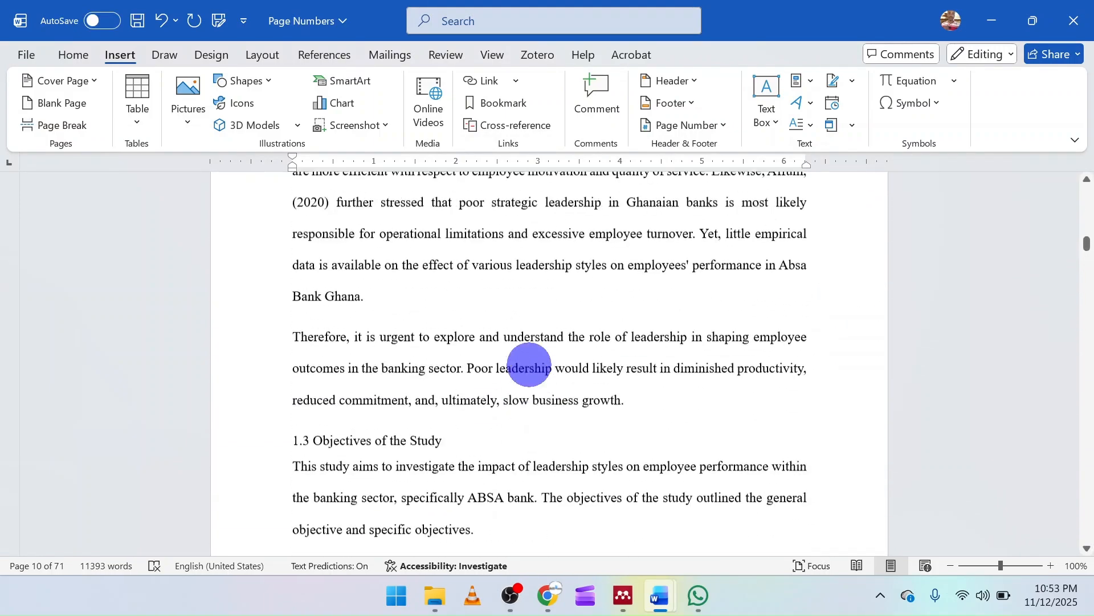
scroll(529, 364, up, 15)
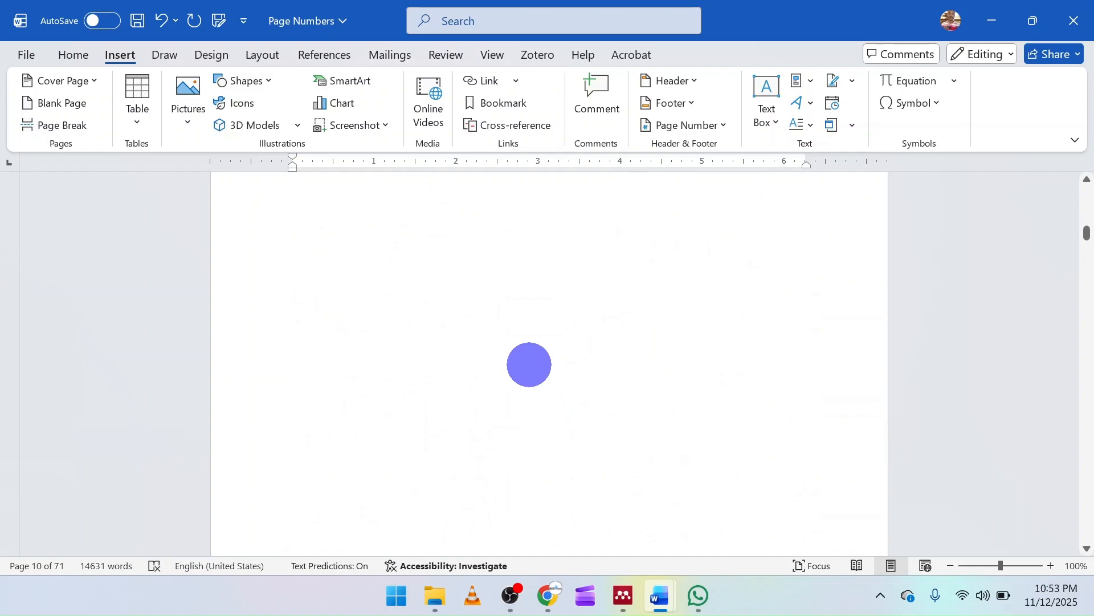
scroll(529, 364, up, 5)
scroll(529, 365, down, 5)
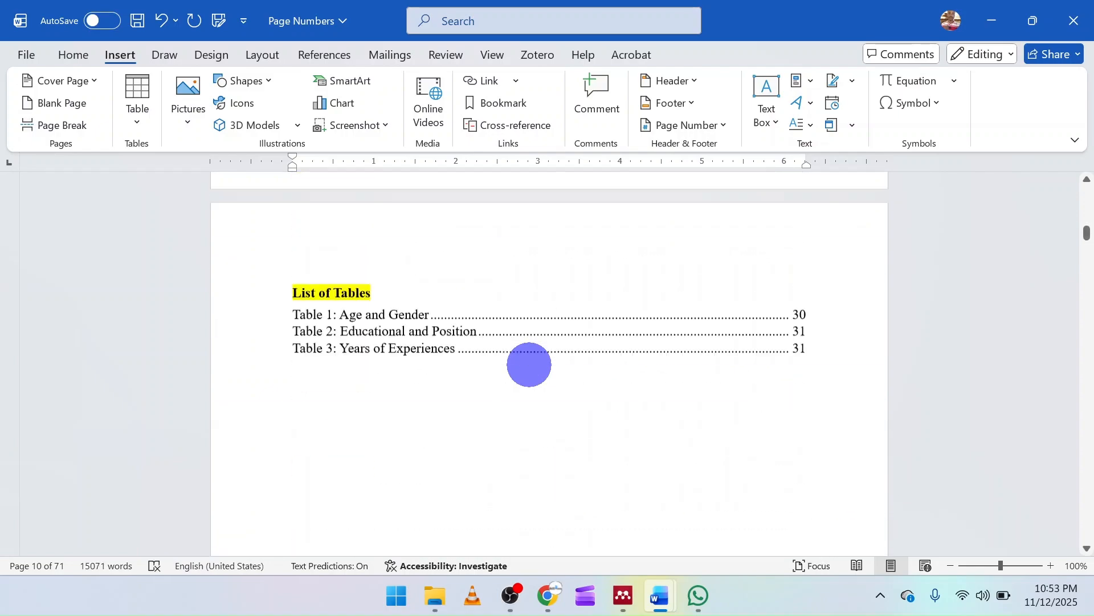
scroll(529, 365, down, 15)
scroll(529, 364, down, 3)
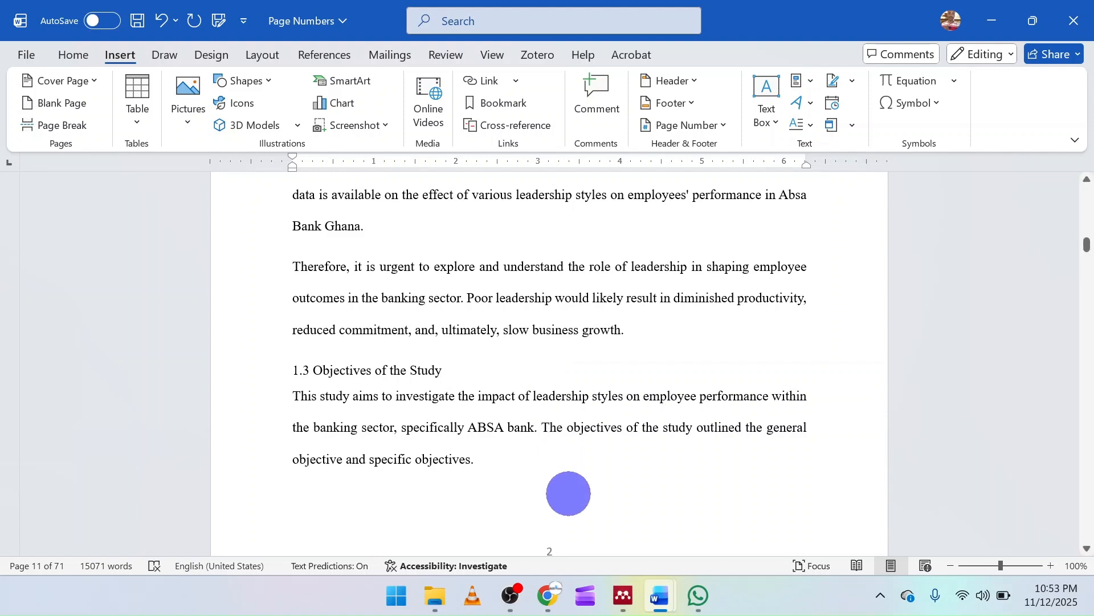
mouse_move(515, 611)
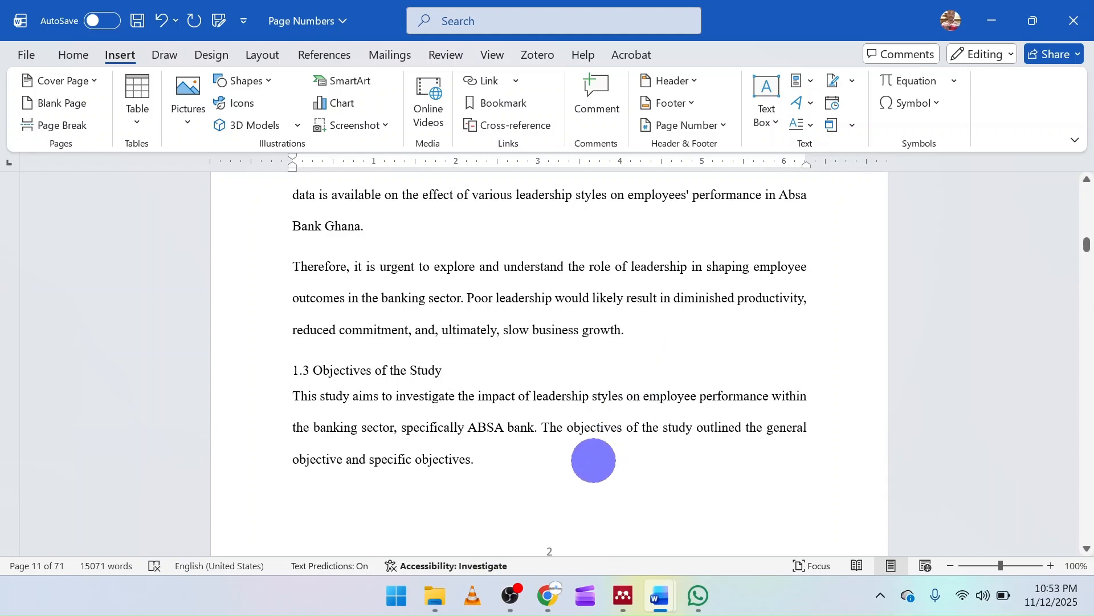
click(514, 596)
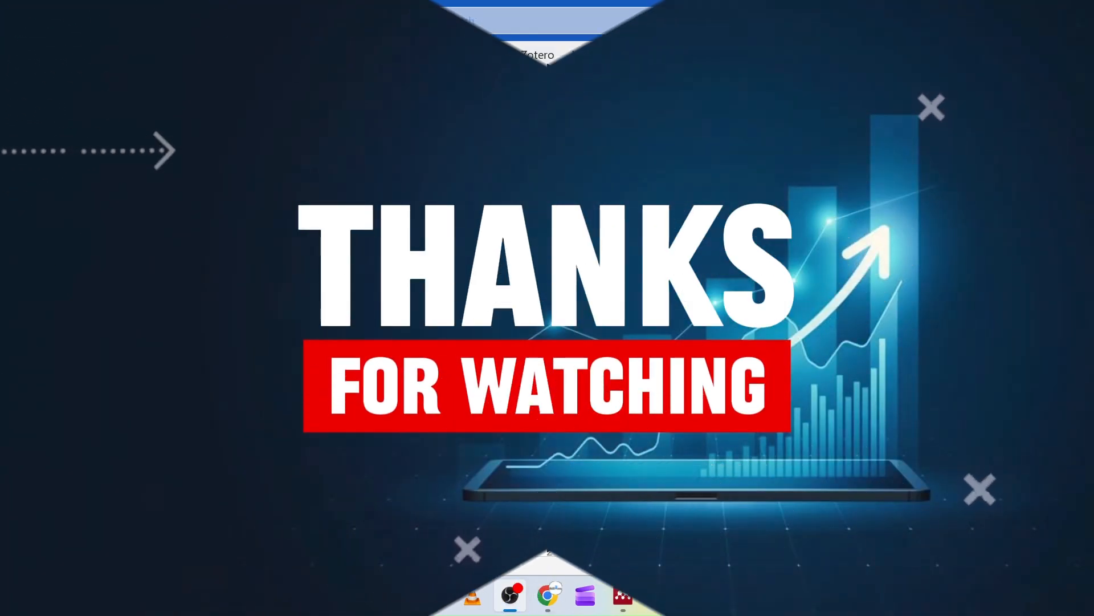